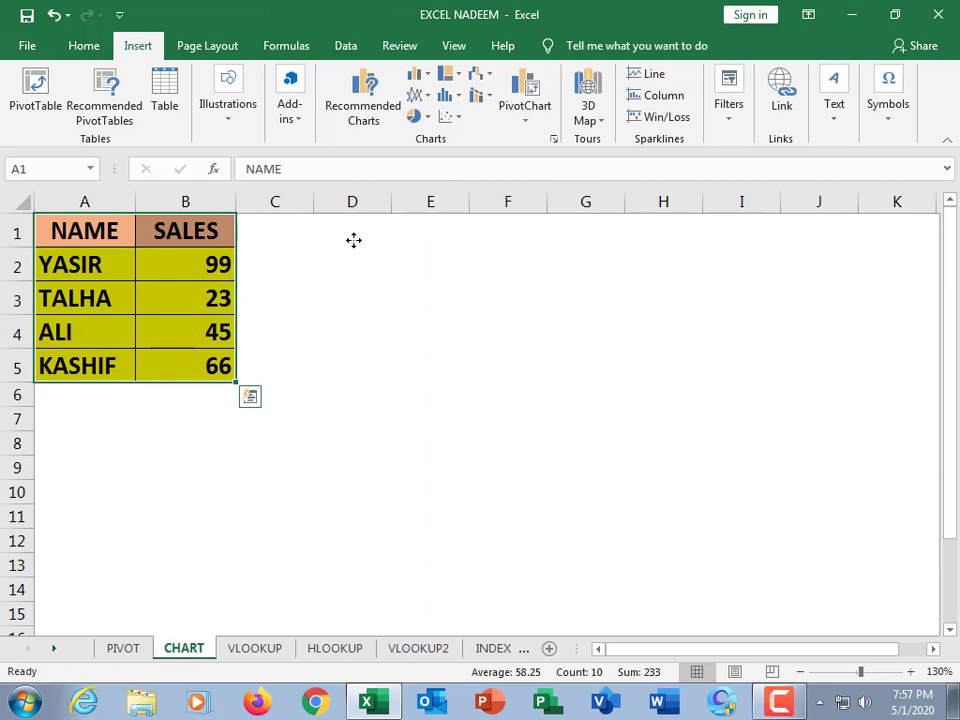
Select the NAME and SALES data in A1:B5 on the CHART sheet and insert a clustered column chart.
left_click(212, 288)
left_click(87, 233)
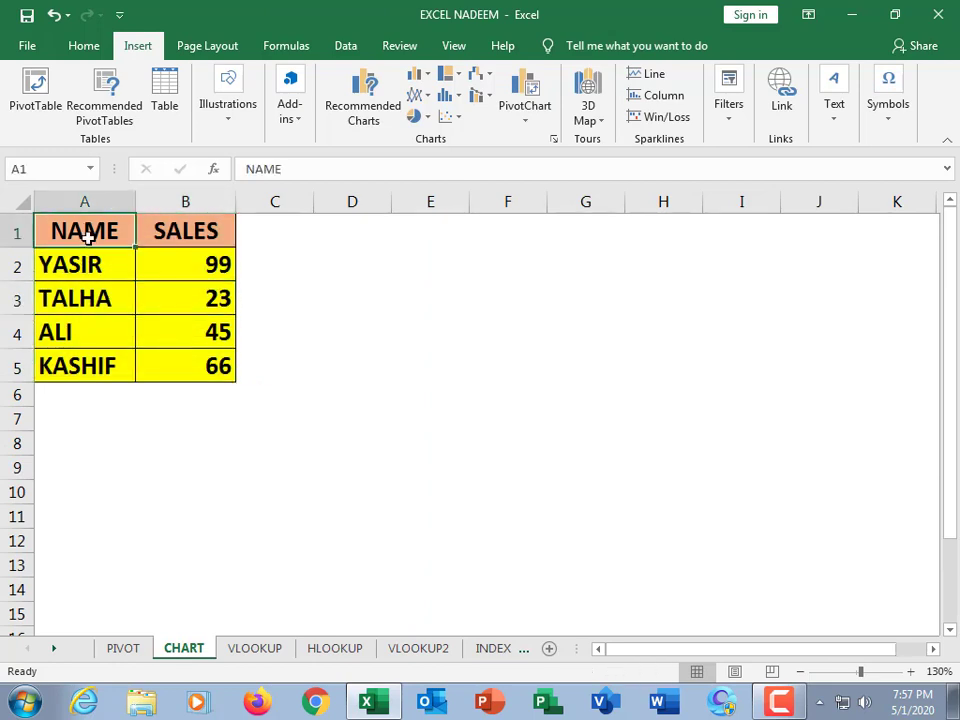
left_click(92, 264)
left_click(88, 300)
left_click(82, 341)
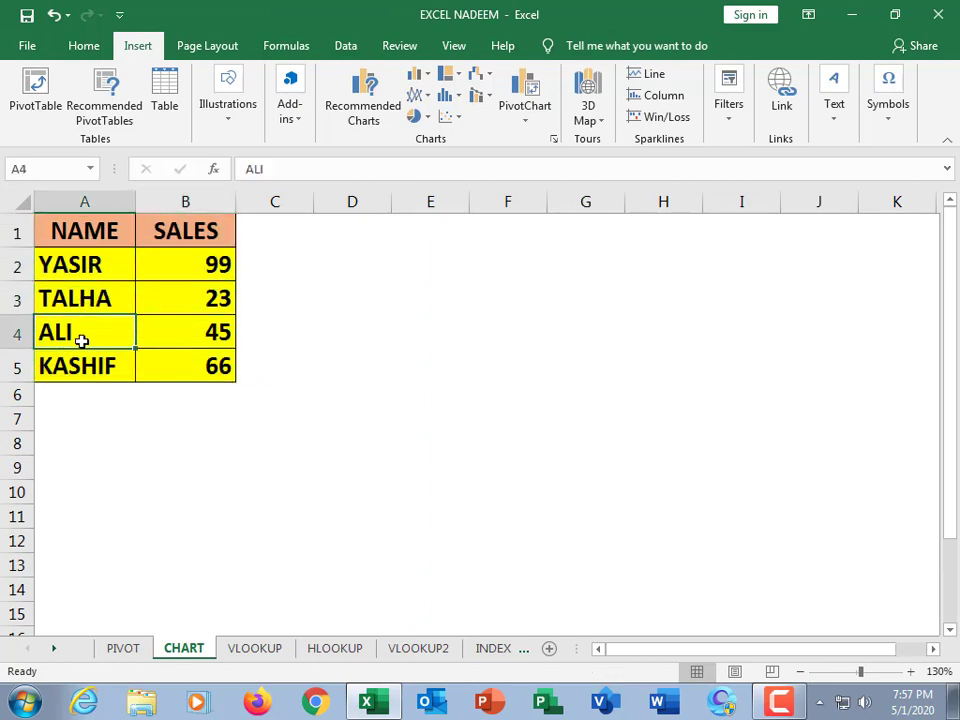
left_click(75, 362)
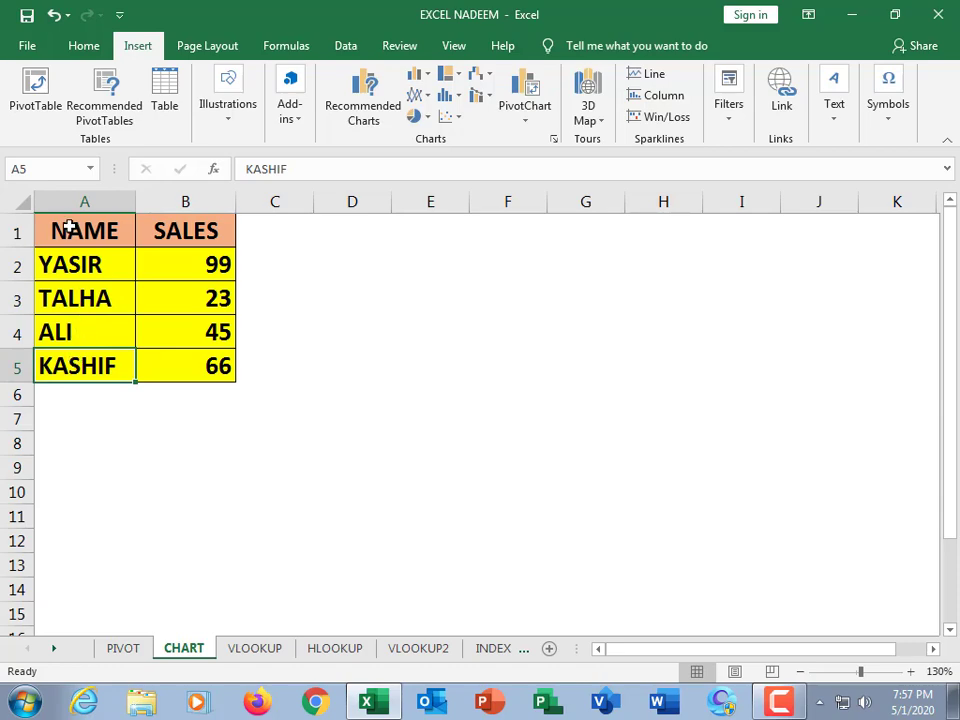
left_click_drag(69, 228, 185, 366)
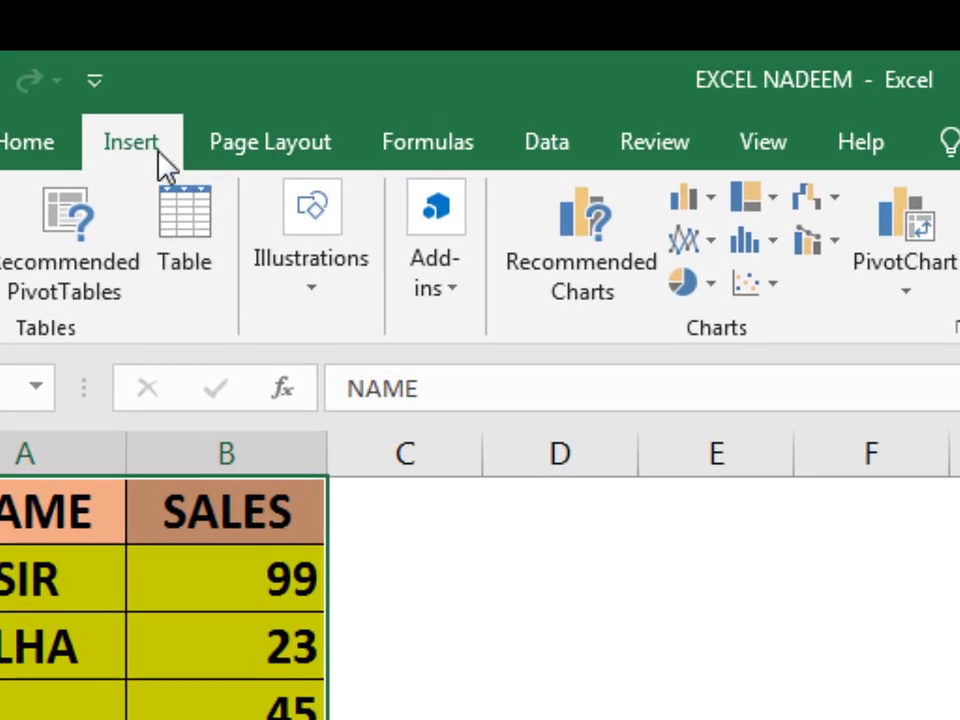
left_click(720, 204)
left_click(713, 317)
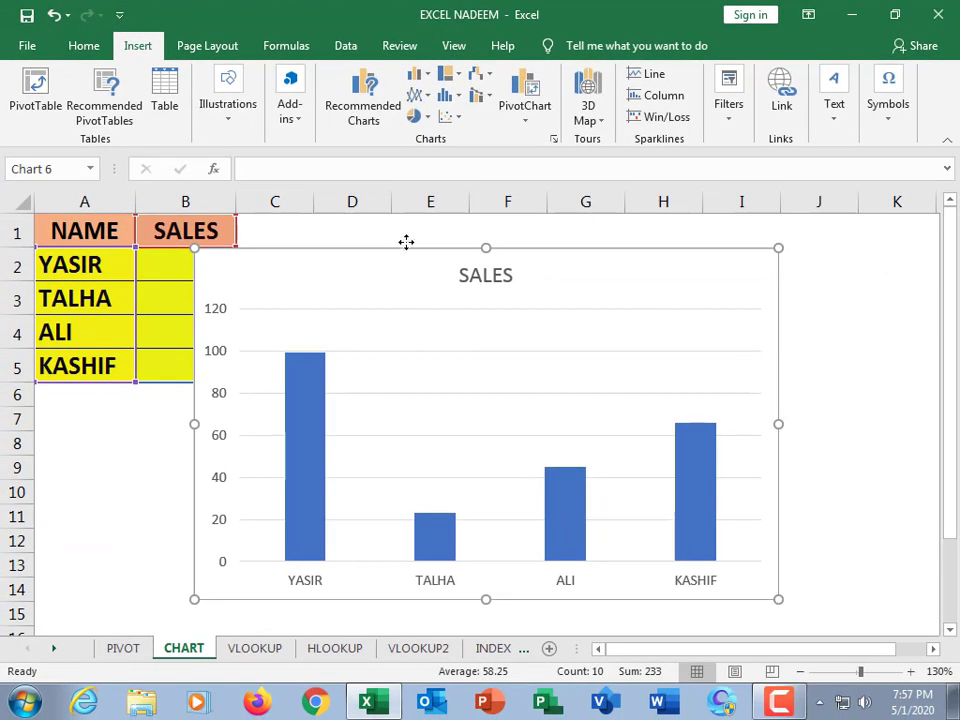
left_click_drag(390, 246, 443, 234)
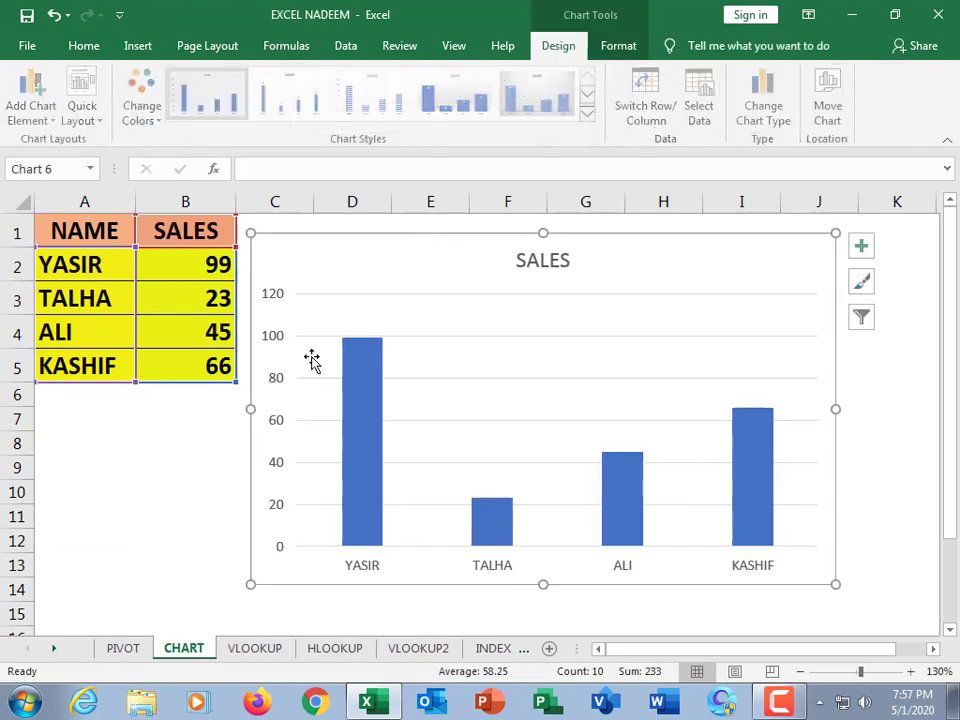
Open the PIVOT sheet and review the NAME, AREA, ITEM and QTY SOLD data table.
left_click(122, 650)
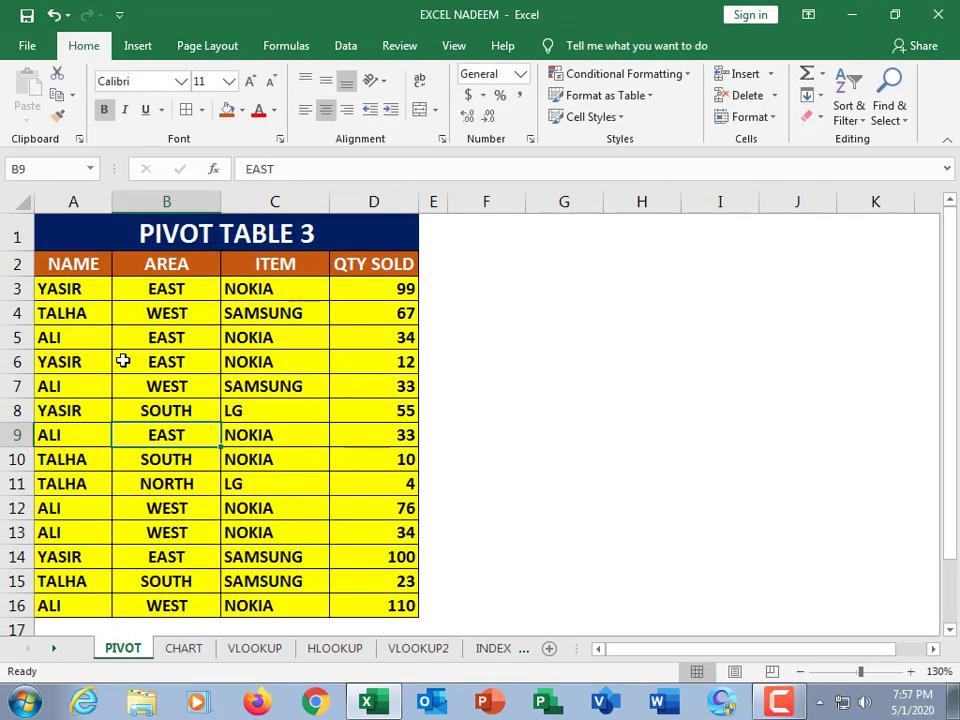
left_click(123, 361)
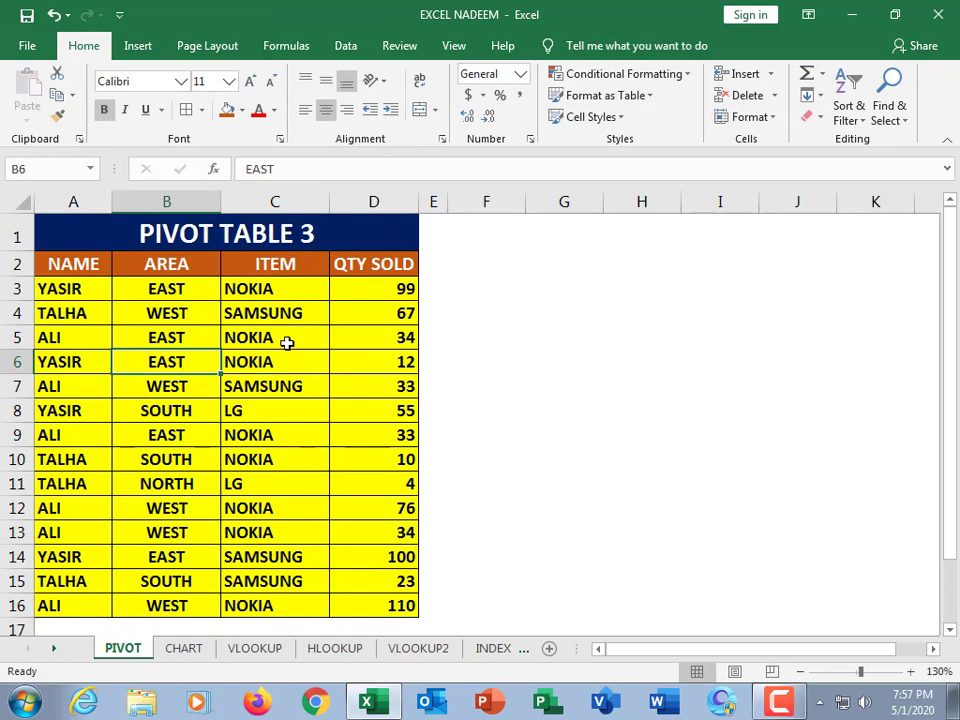
left_click(295, 292)
left_click(279, 441)
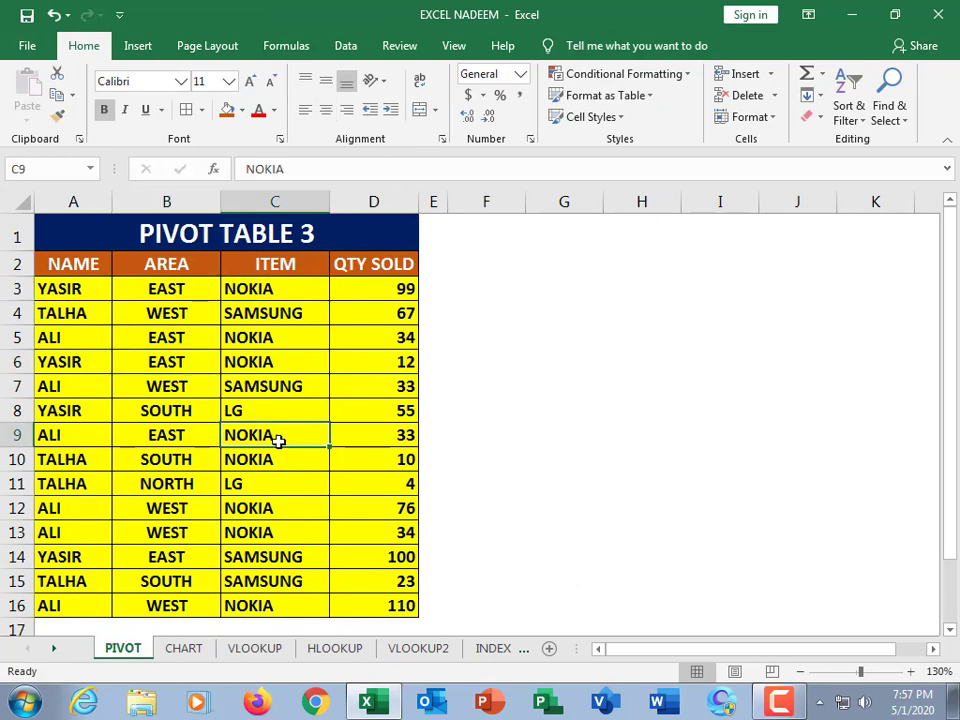
left_click(230, 395)
left_click(171, 401)
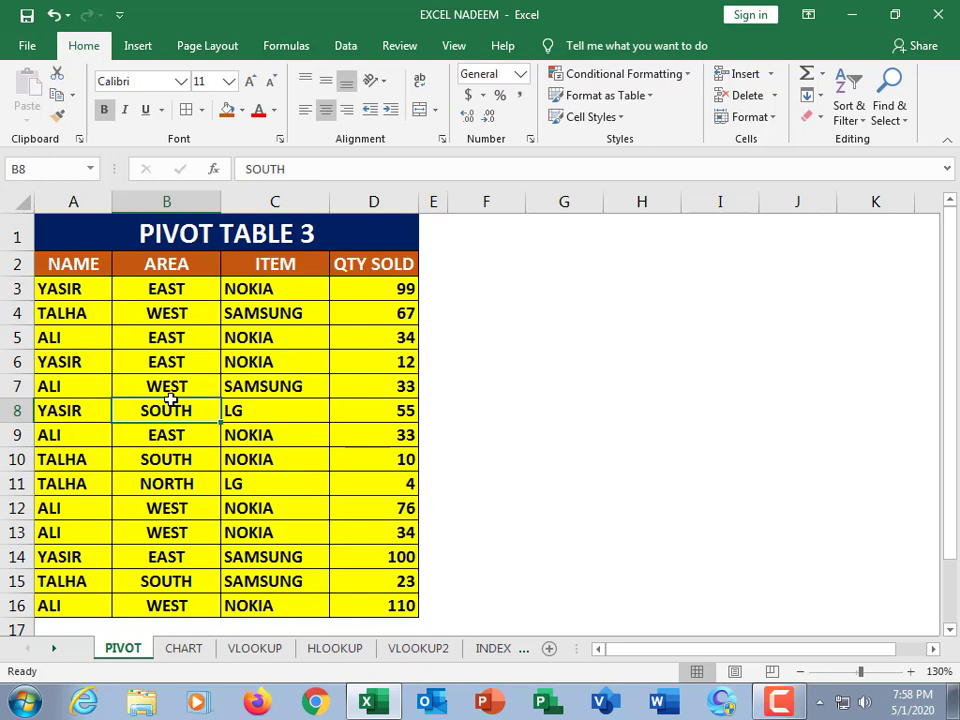
left_click(180, 388)
left_click(195, 306)
left_click(195, 434)
left_click(321, 366)
left_click(204, 389)
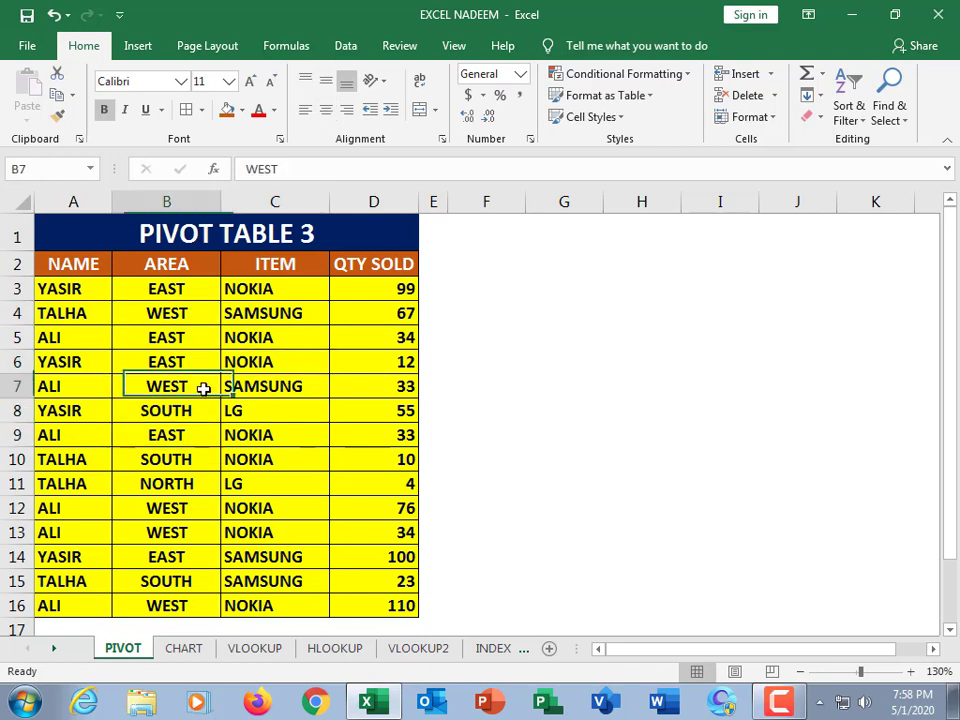
left_click(171, 362)
Create a PivotTable from PIVOT!$A$2:$D$16 placed on a new worksheet.
left_click(139, 56)
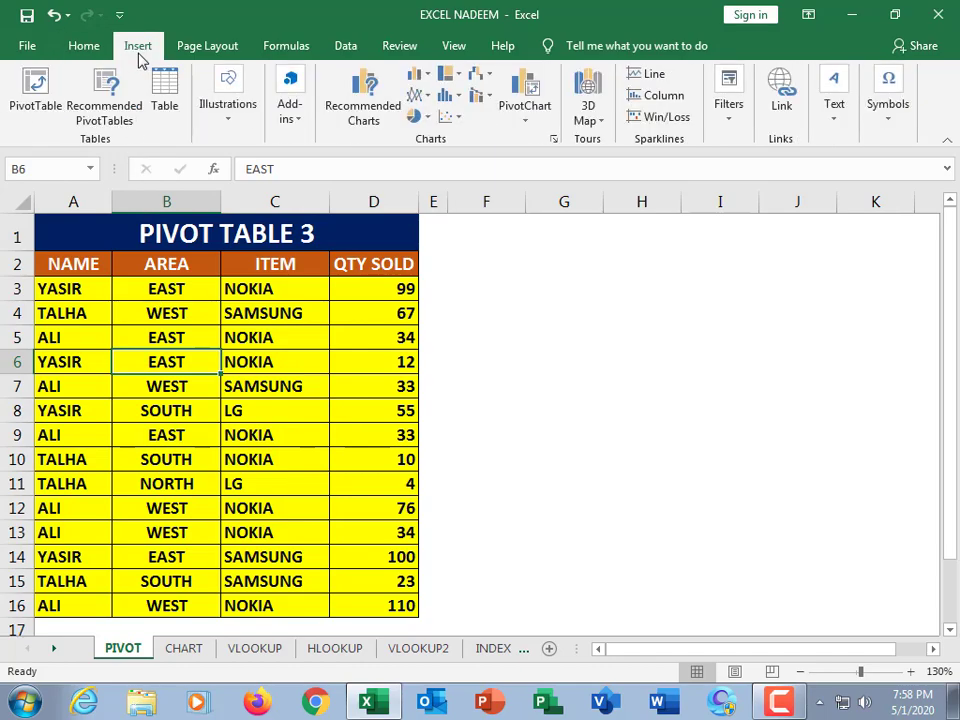
left_click(33, 98)
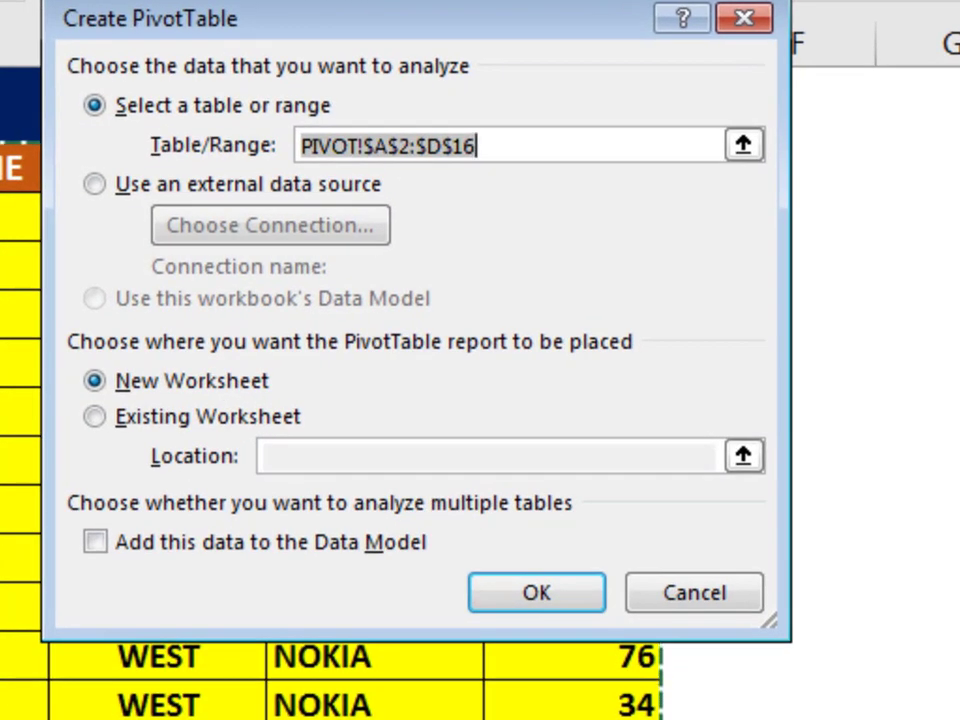
left_click_drag(392, 26, 407, 6)
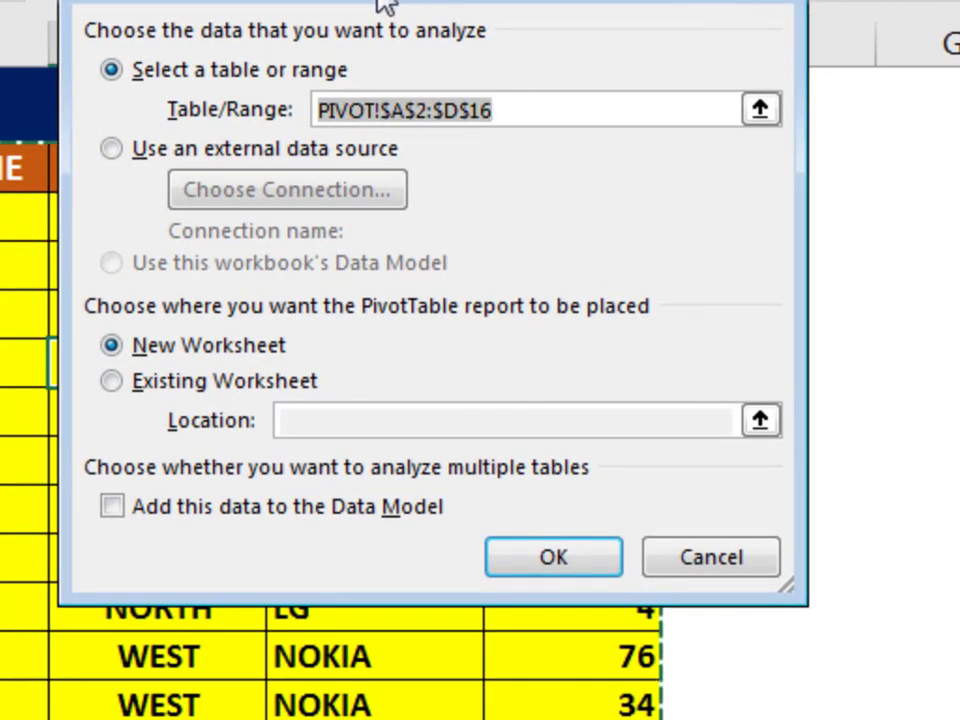
left_click(537, 562)
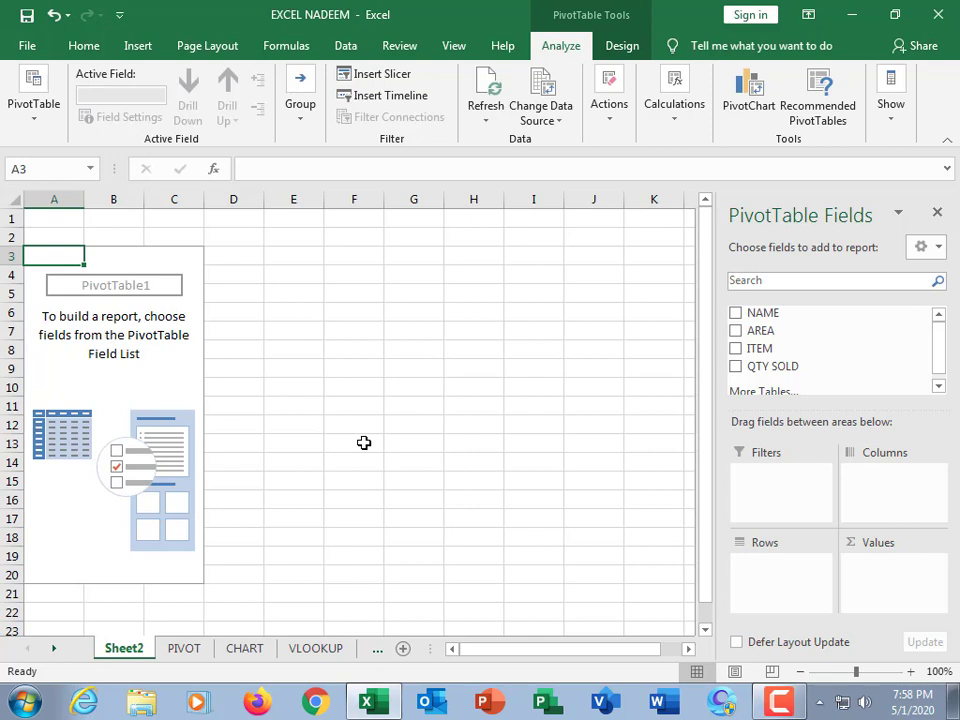
Add the NAME and QTY SOLD fields to the PivotTable.
left_click(736, 315)
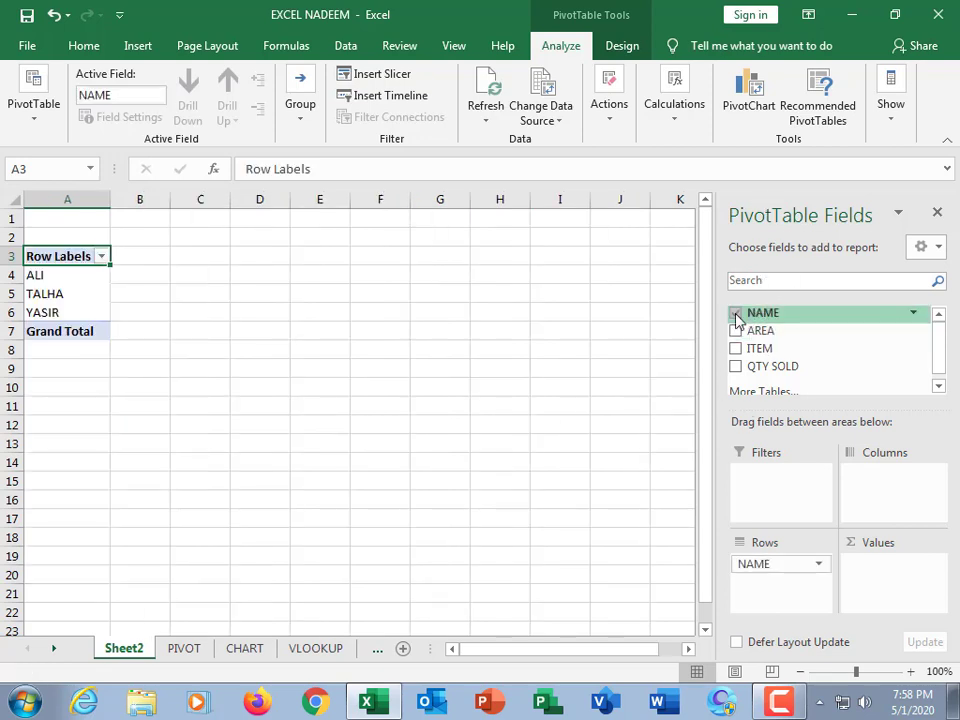
left_click(737, 367)
left_click(160, 293)
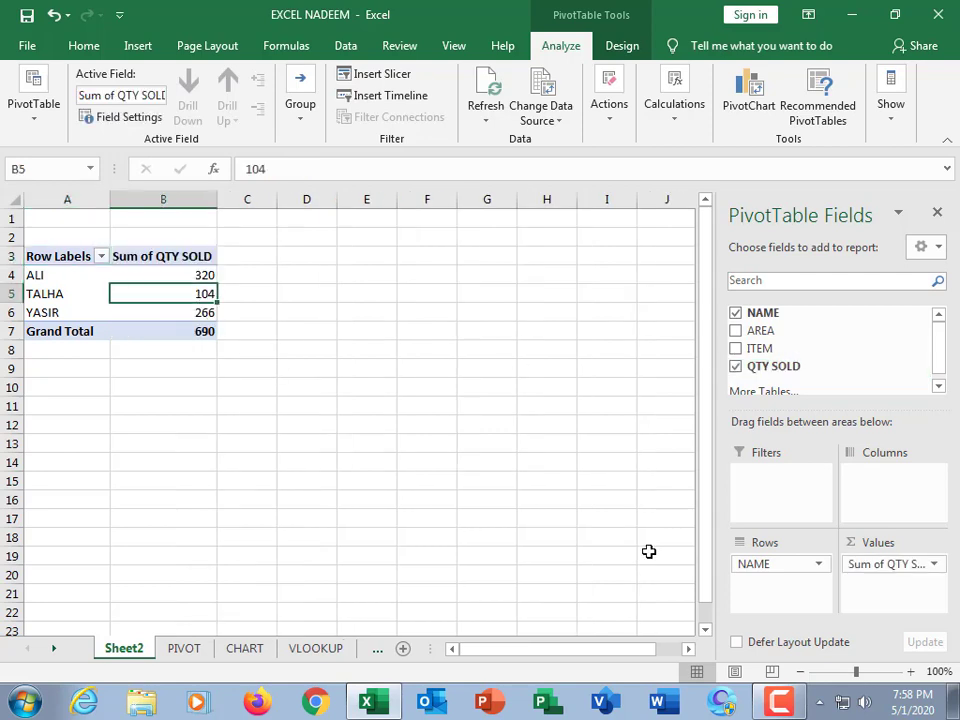
Examine the summed quantities for each name in the PivotTable.
left_click(131, 276)
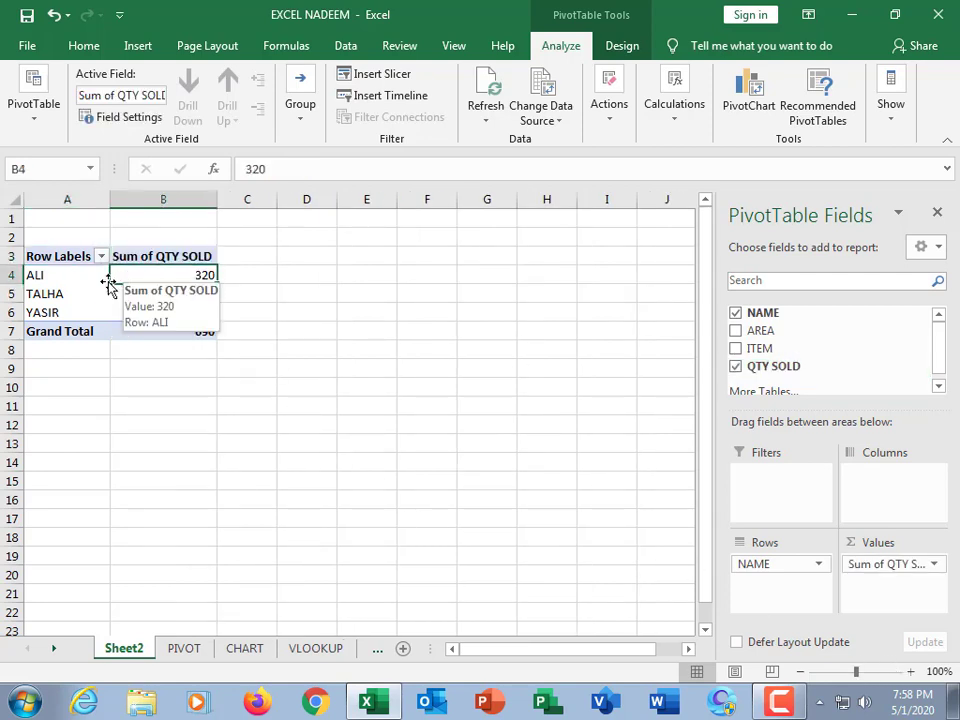
left_click(80, 287)
left_click(182, 293)
left_click(79, 287)
left_click(154, 273)
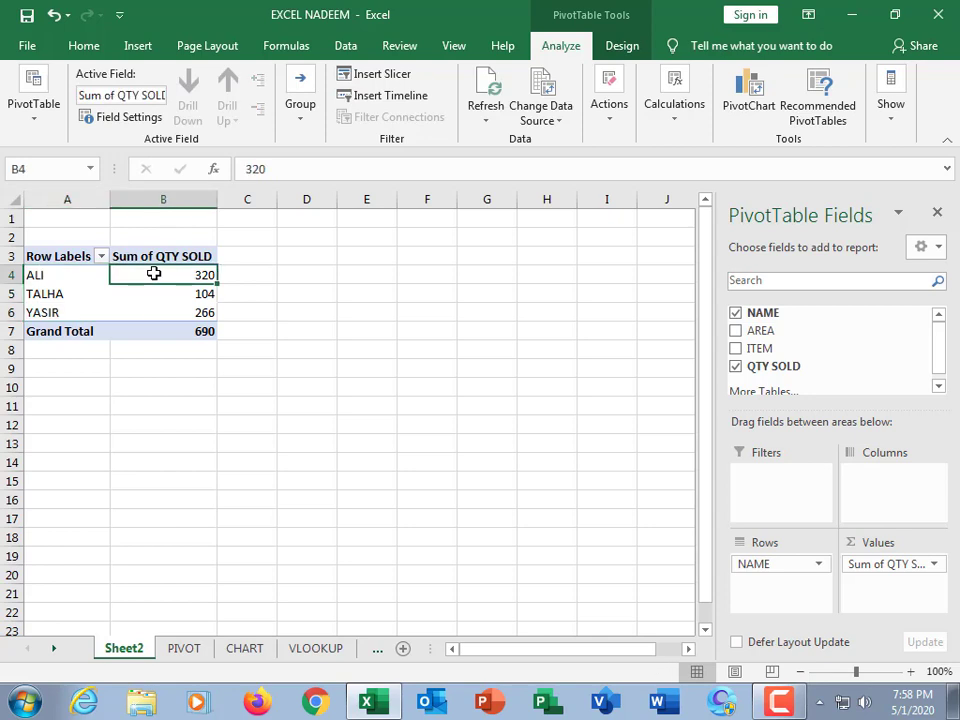
left_click(58, 293)
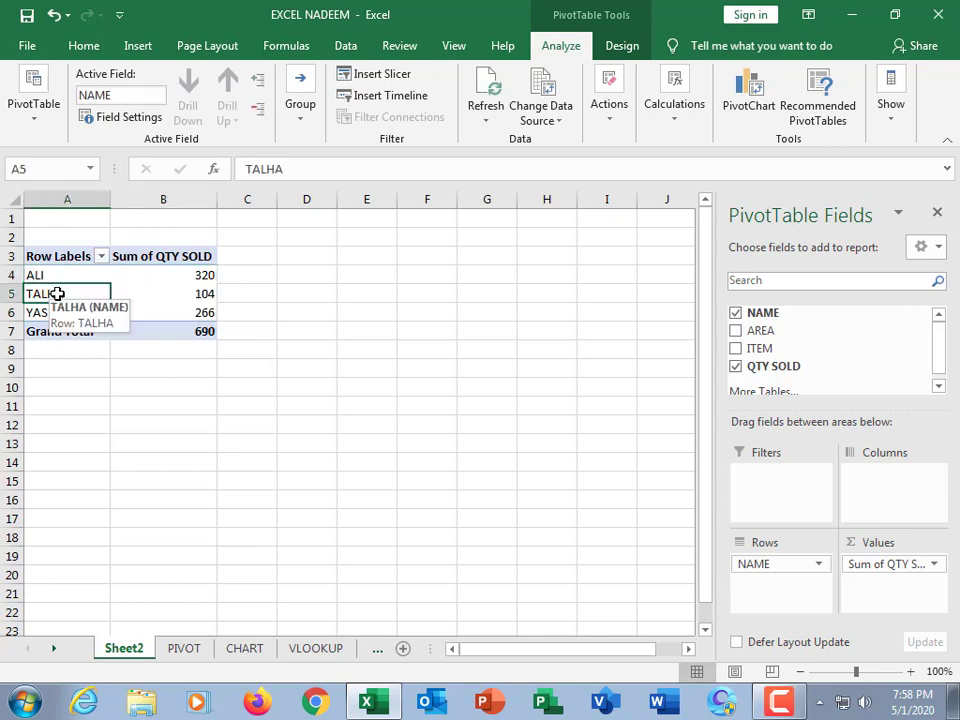
left_click(70, 277)
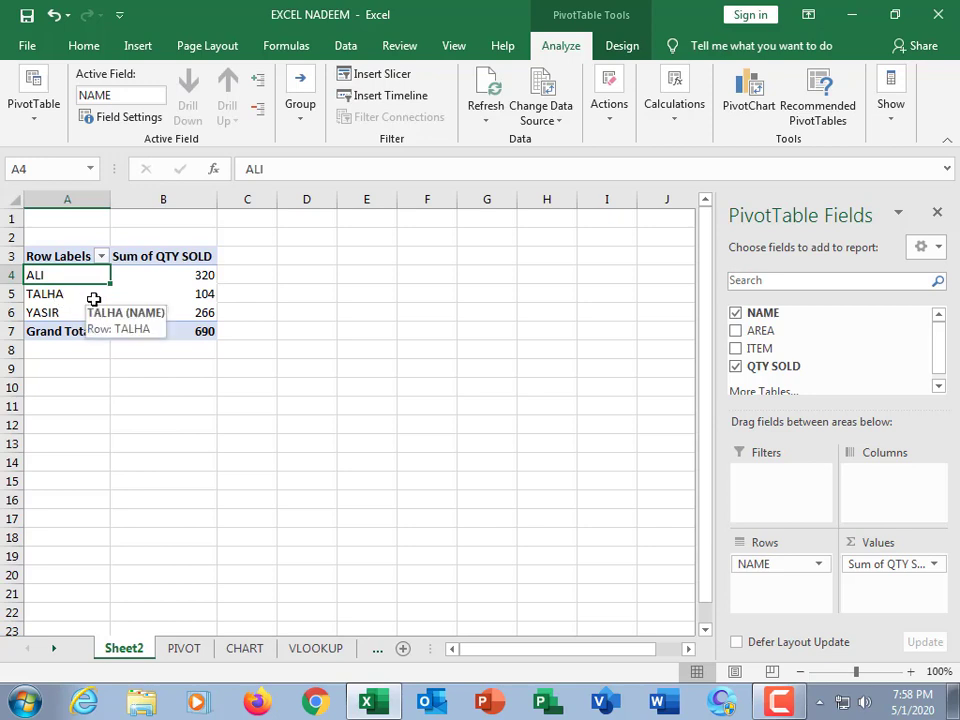
left_click(34, 314)
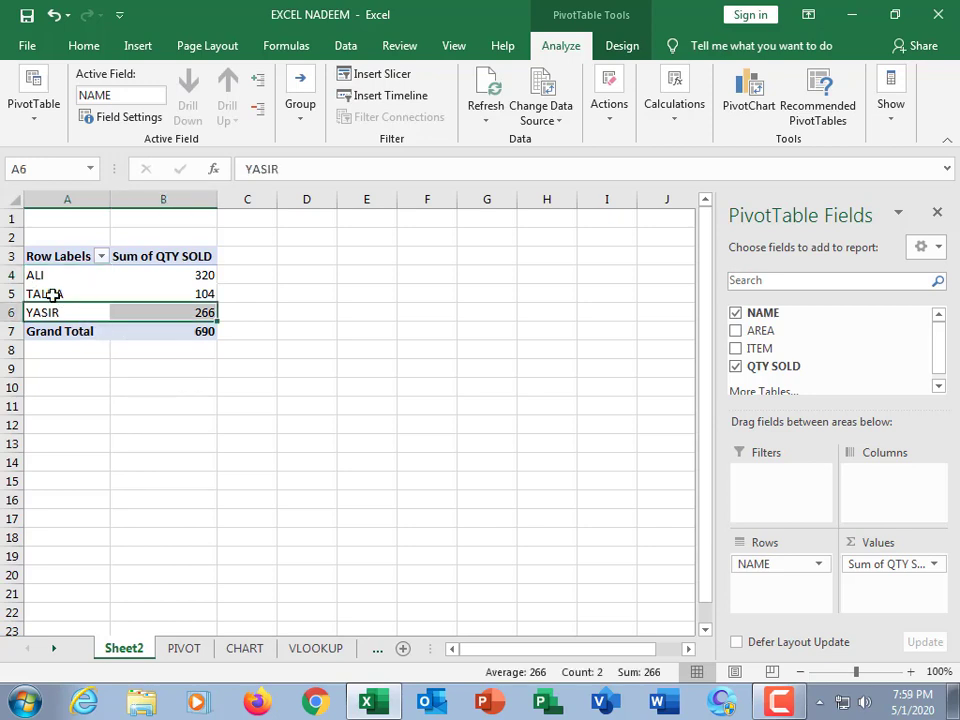
left_click(54, 295)
left_click(53, 269)
left_click(52, 295)
left_click(54, 311)
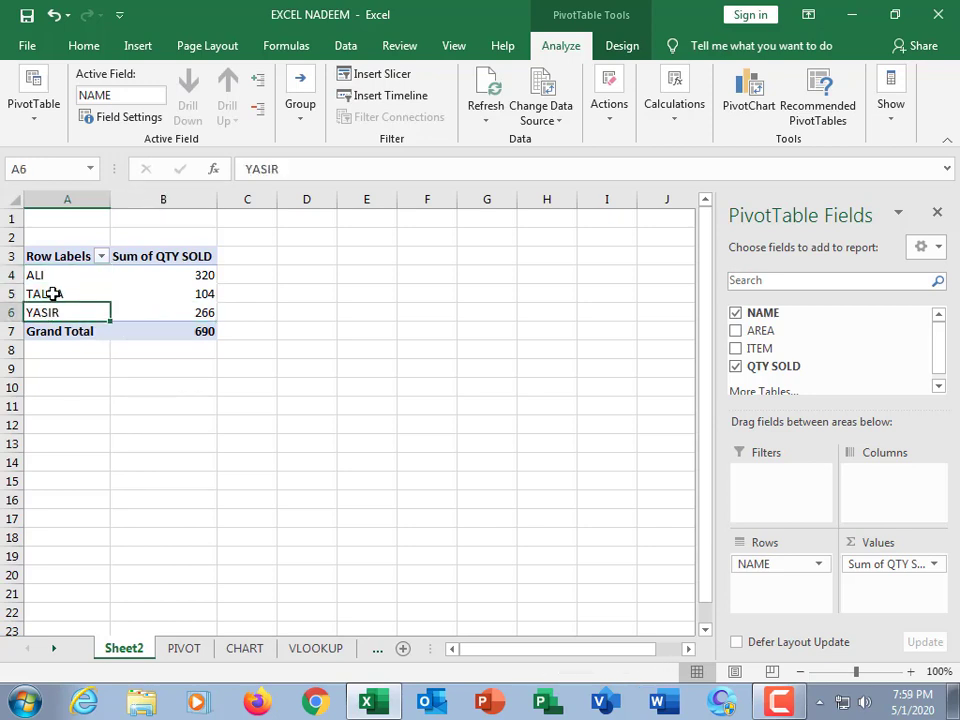
left_click(54, 294)
left_click(54, 268)
left_click(54, 277)
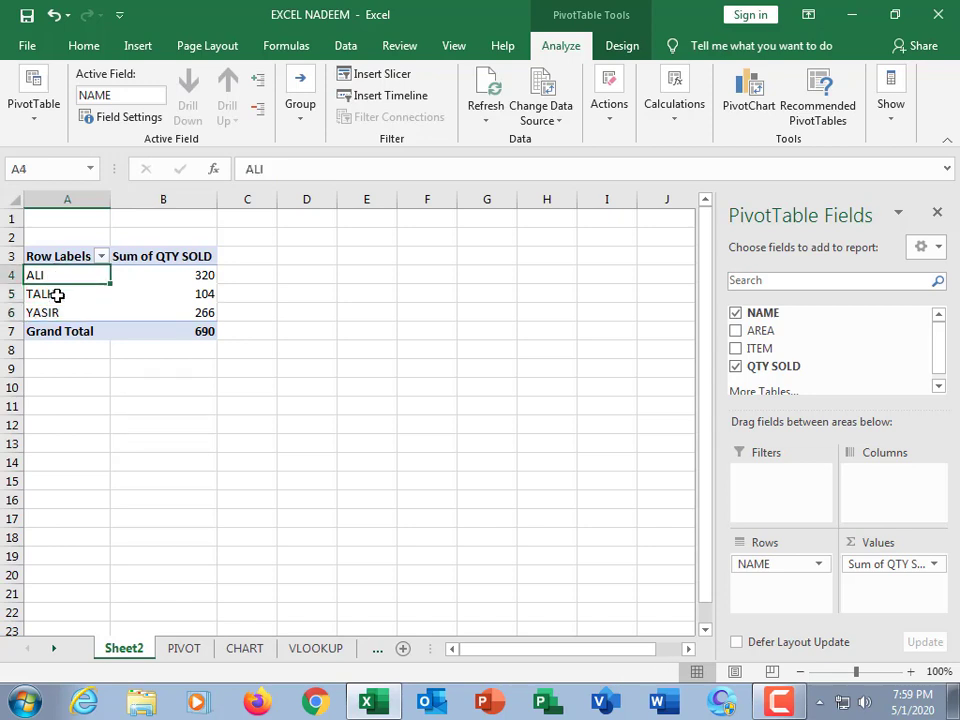
left_click(57, 294)
left_click(56, 313)
left_click(60, 294)
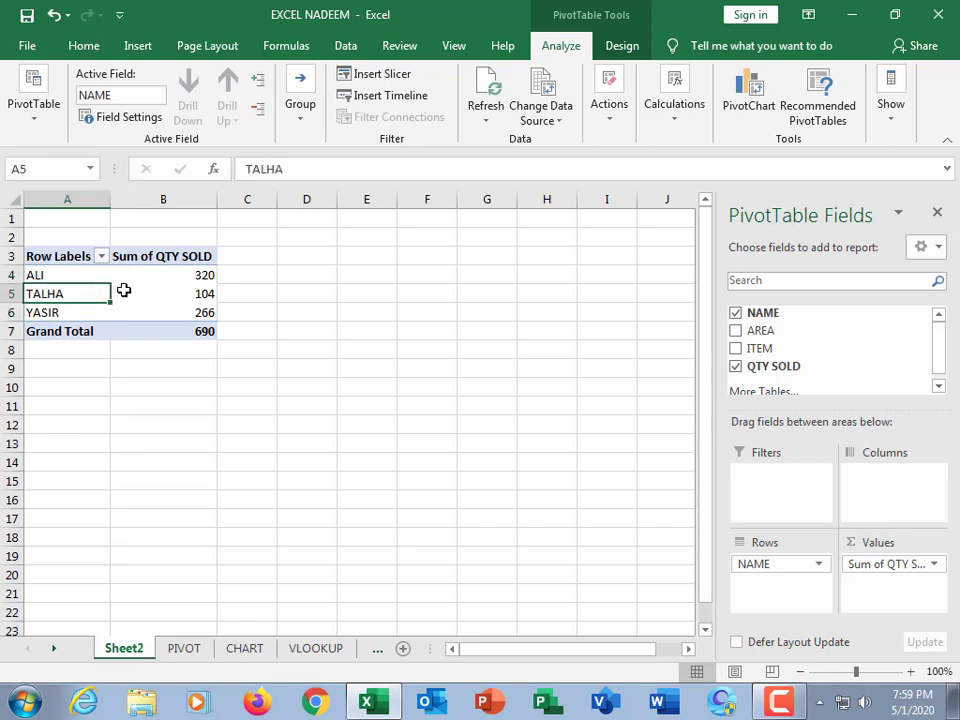
left_click(135, 291)
left_click(186, 274)
left_click(194, 314)
left_click(201, 279)
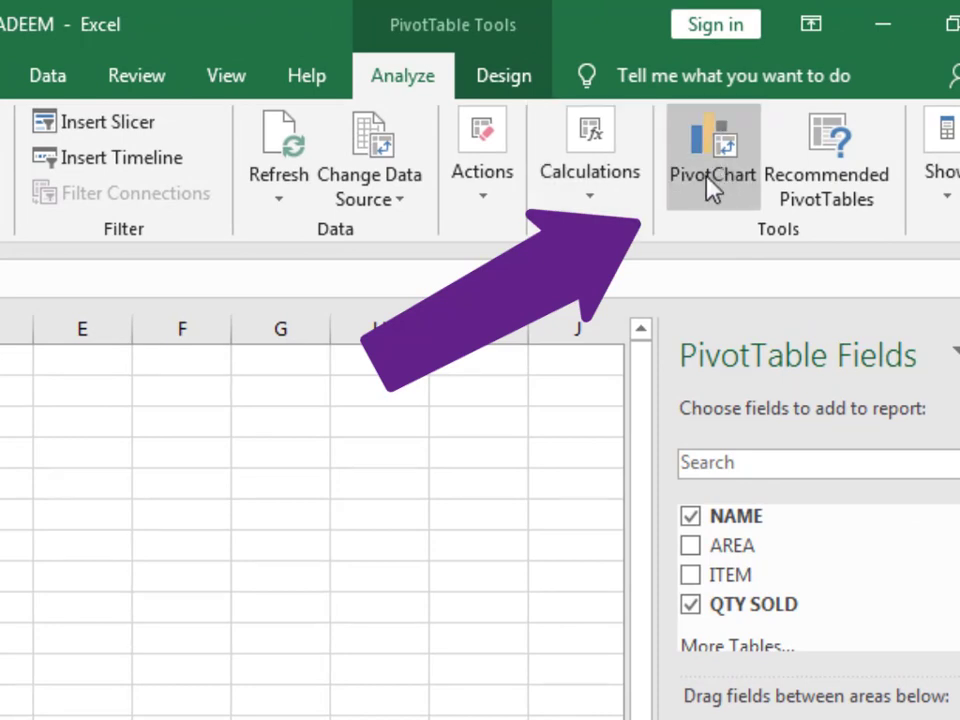
Insert a clustered column PivotChart from the PivotTable and place it beside the table.
left_click(712, 188)
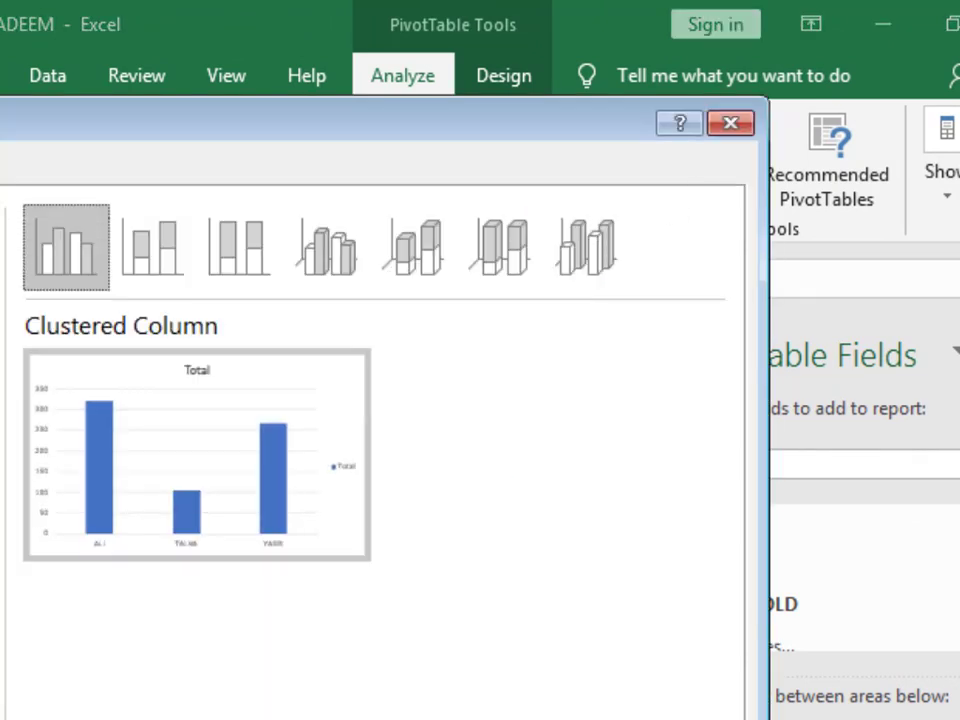
key("Return")
left_click_drag(310, 510, 481, 375)
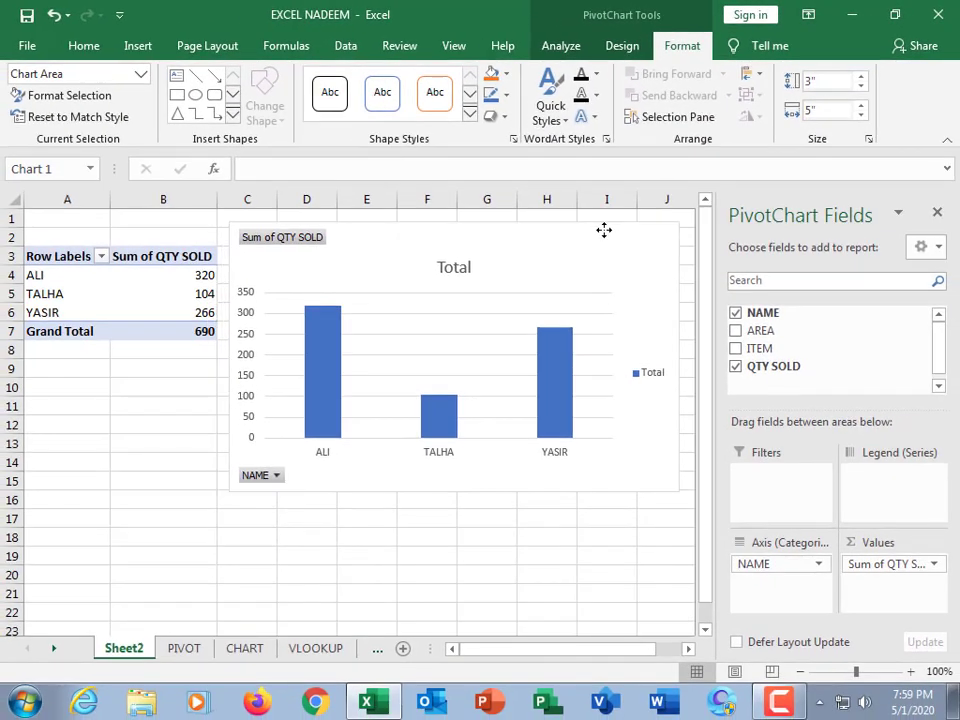
left_click_drag(604, 230, 604, 230)
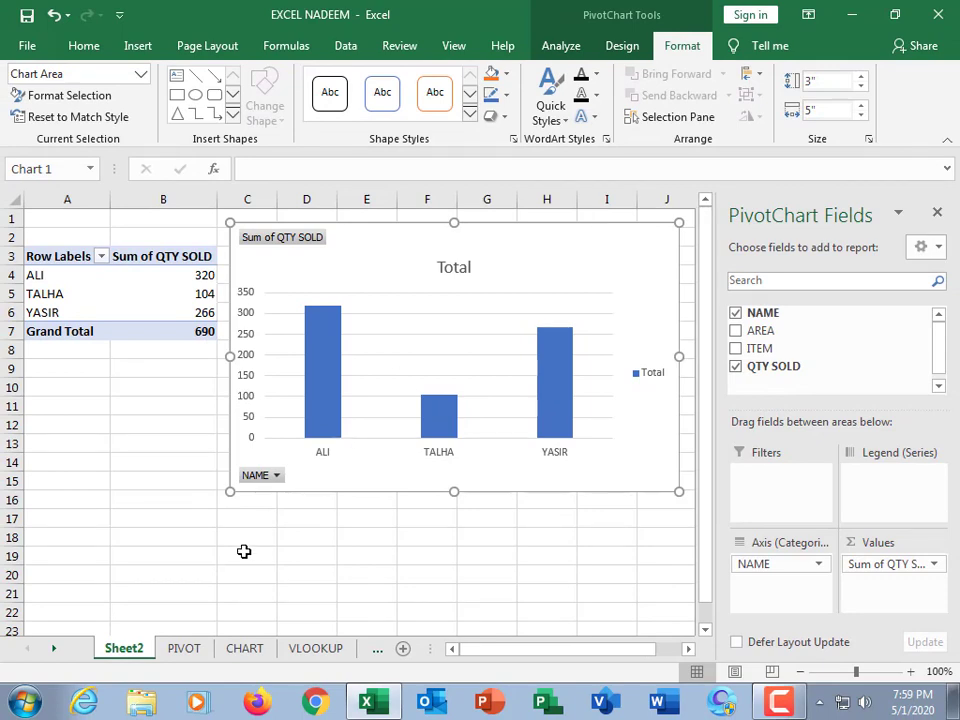
Compare the NAME column on the PIVOT sheet, then return to the PivotChart and nudge it slightly left.
left_click(184, 649)
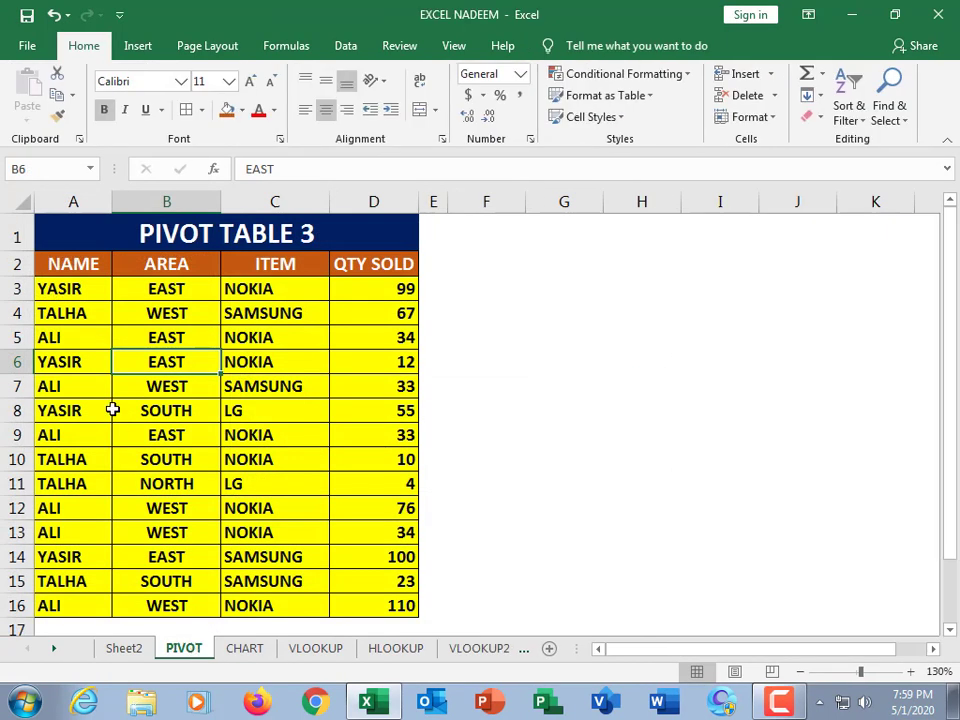
left_click_drag(63, 259, 60, 598)
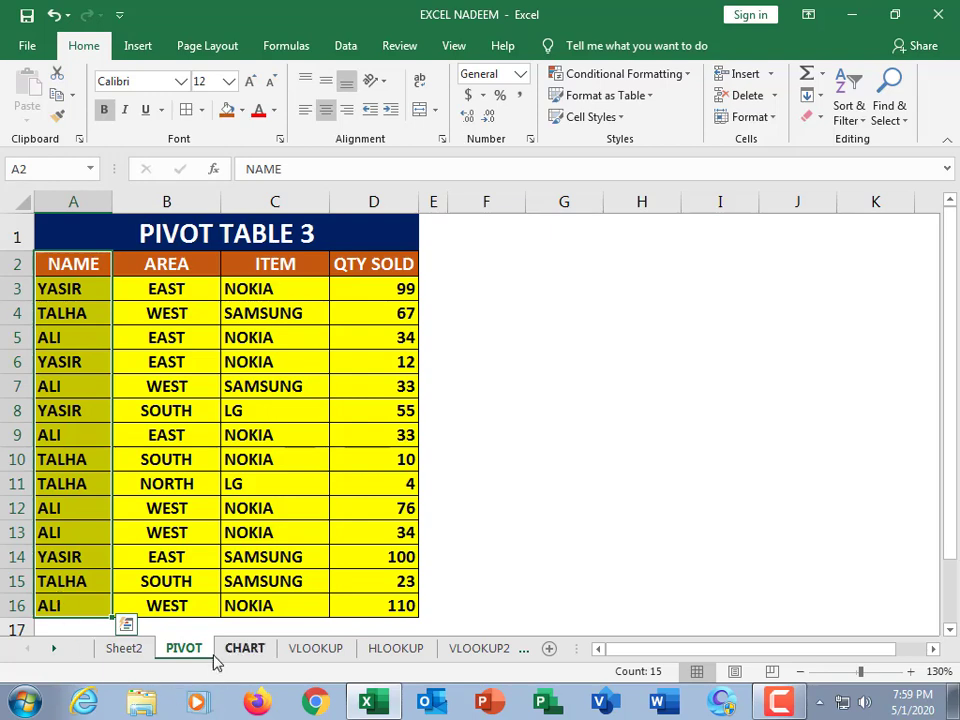
left_click(124, 649)
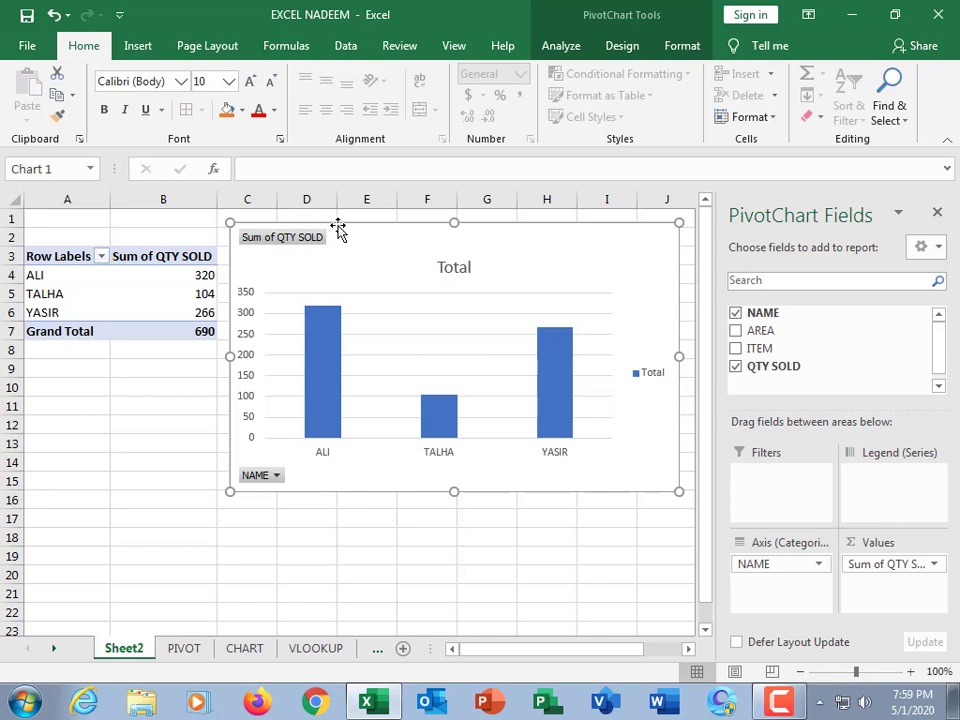
left_click_drag(338, 225, 333, 225)
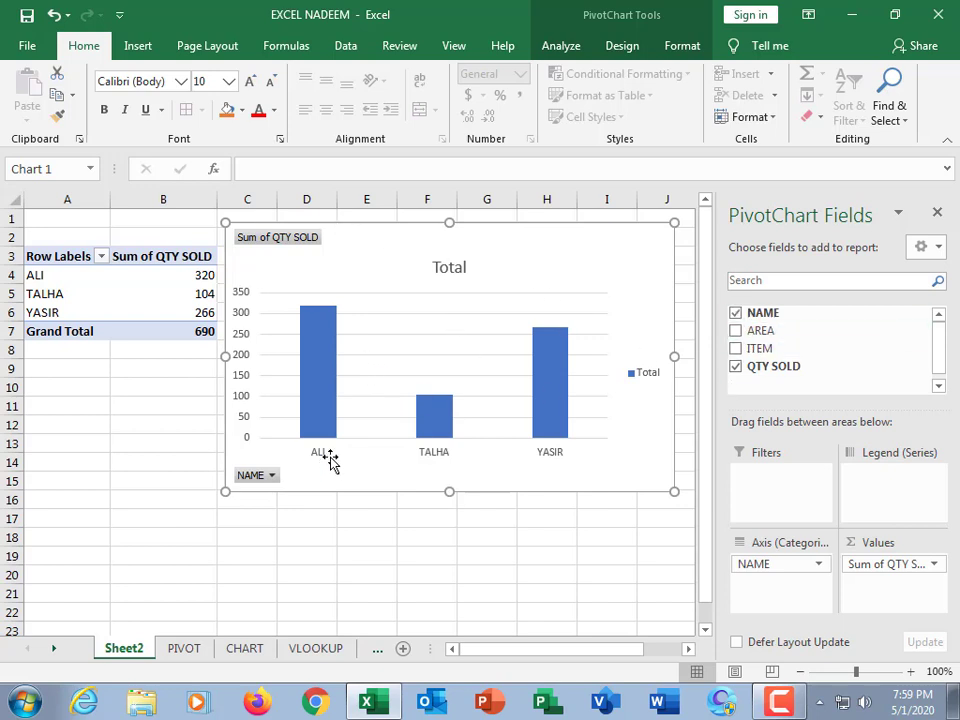
Replace the NAME field with the AREA field in the PivotChart.
mouse_move(330, 360)
left_click(736, 313)
left_click(736, 331)
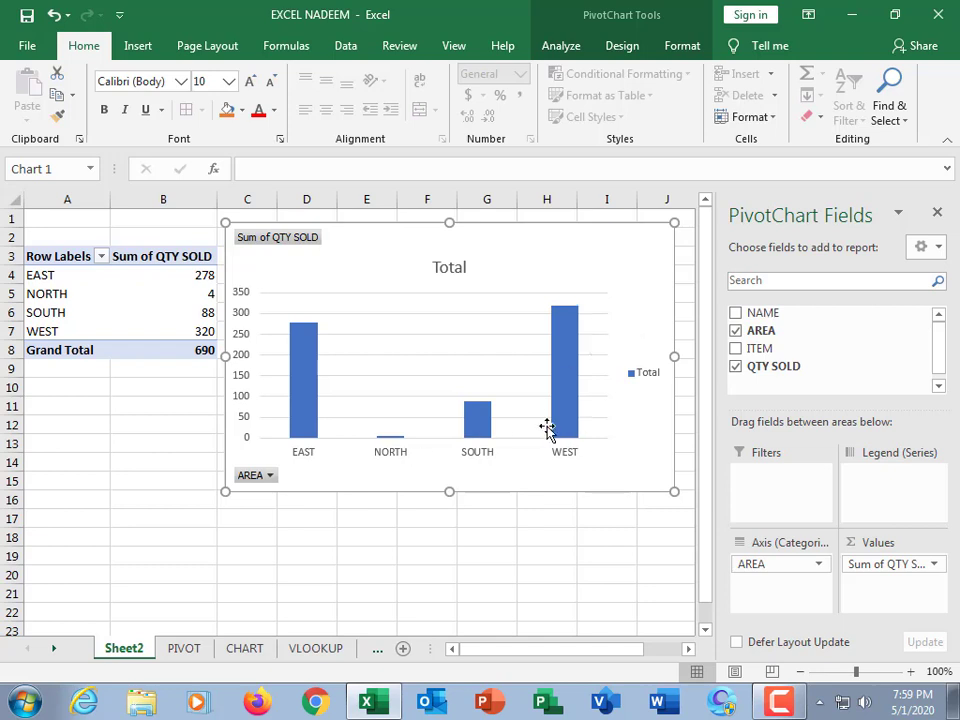
Remove the AREA field from the PivotChart.
left_click(737, 331)
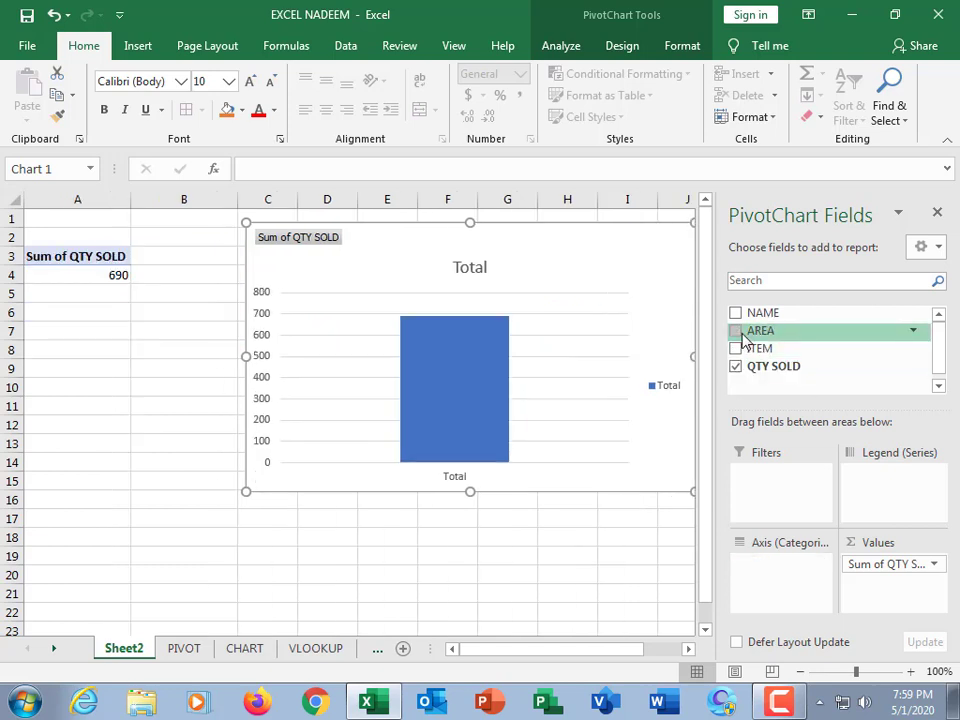
Add the ITEM field to the PivotChart so it shows quantity sold per item.
left_click(737, 348)
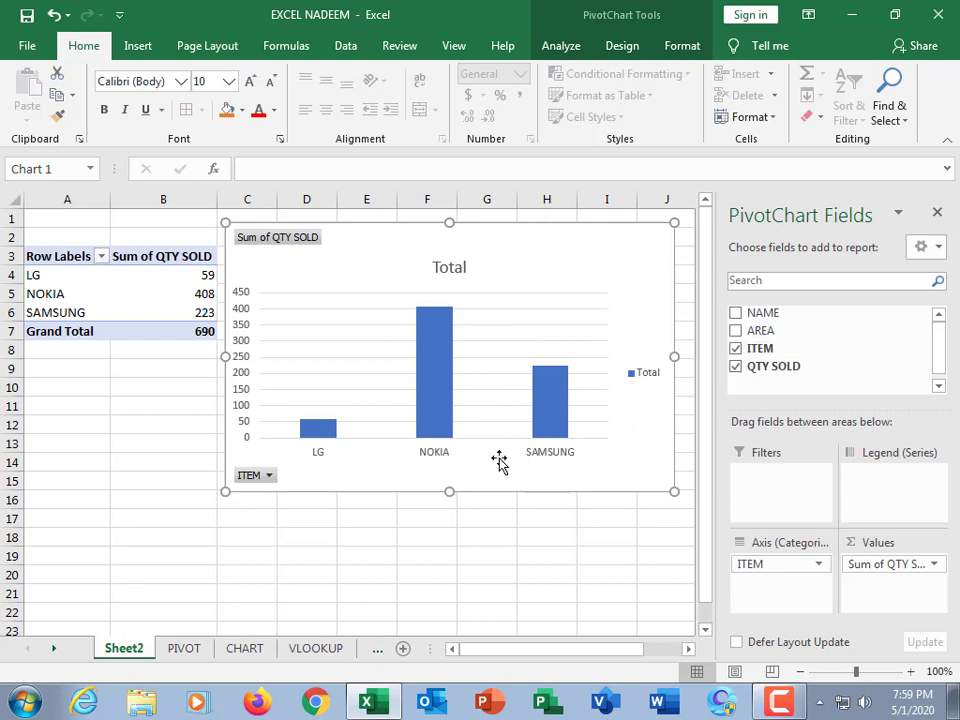
mouse_move(336, 437)
mouse_move(444, 440)
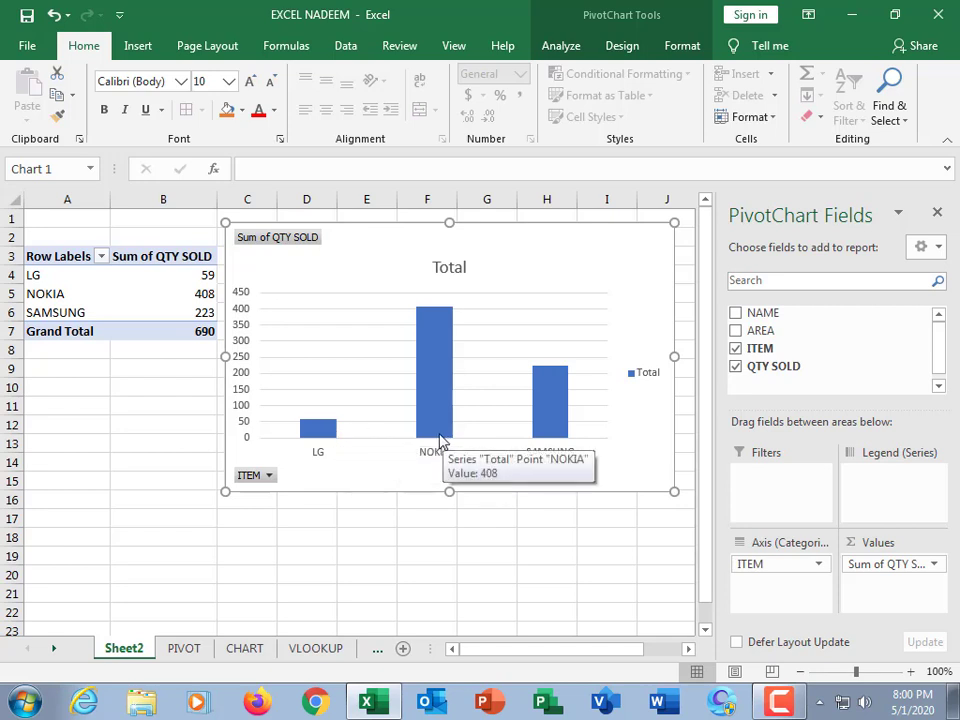
Clear the PivotChart fields and rebuild it with NAME and ITEM on the axis and QTY SOLD as values, nudging the chart slightly.
left_click(736, 348)
left_click(736, 367)
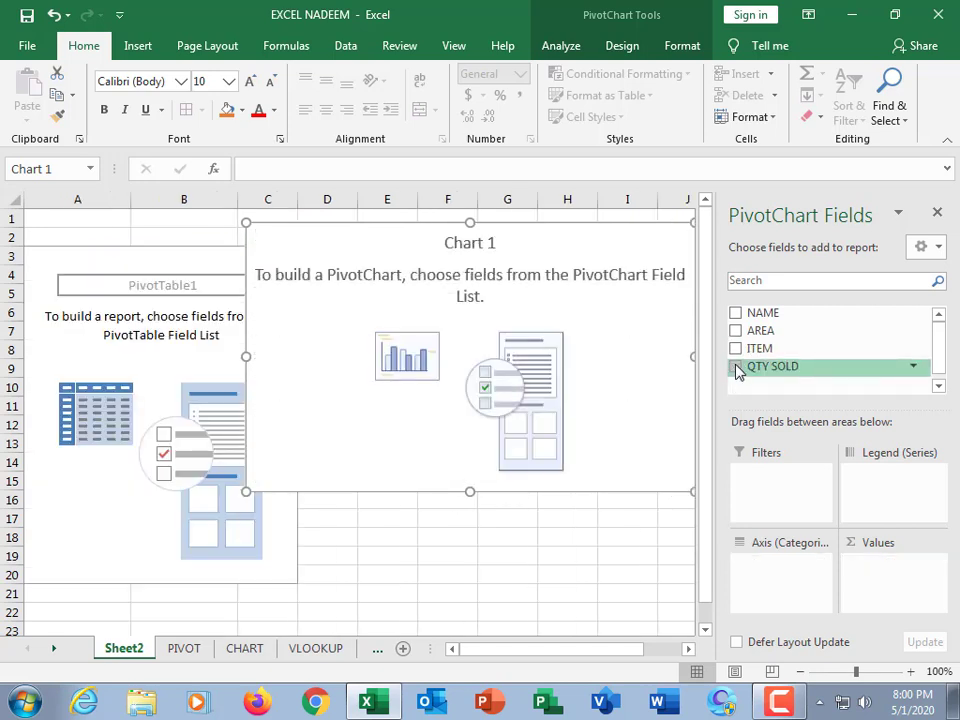
left_click(736, 313)
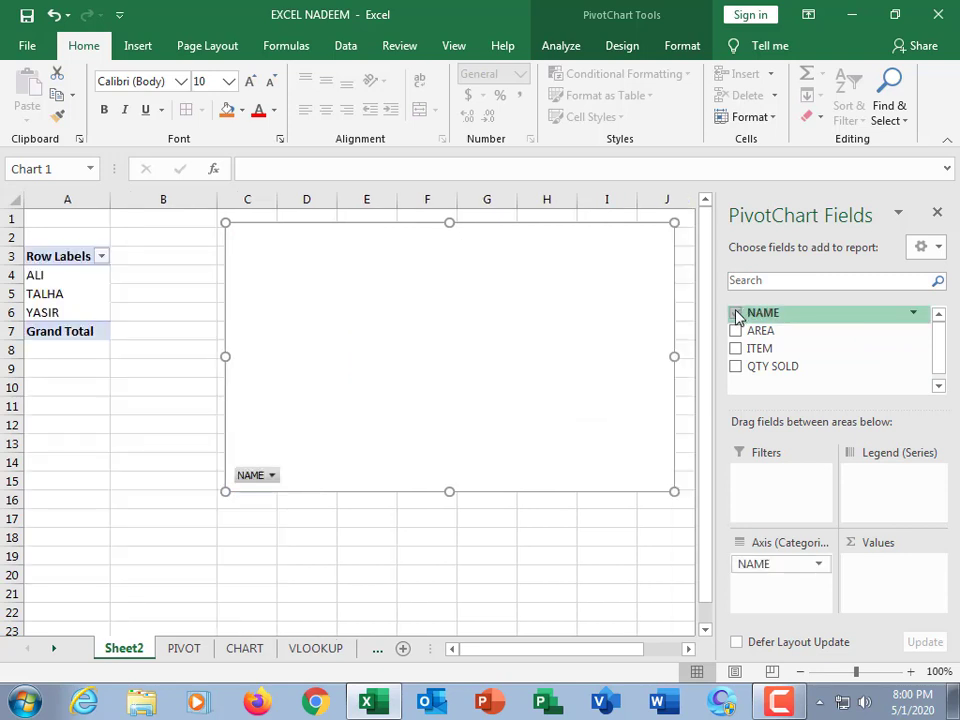
left_click(736, 348)
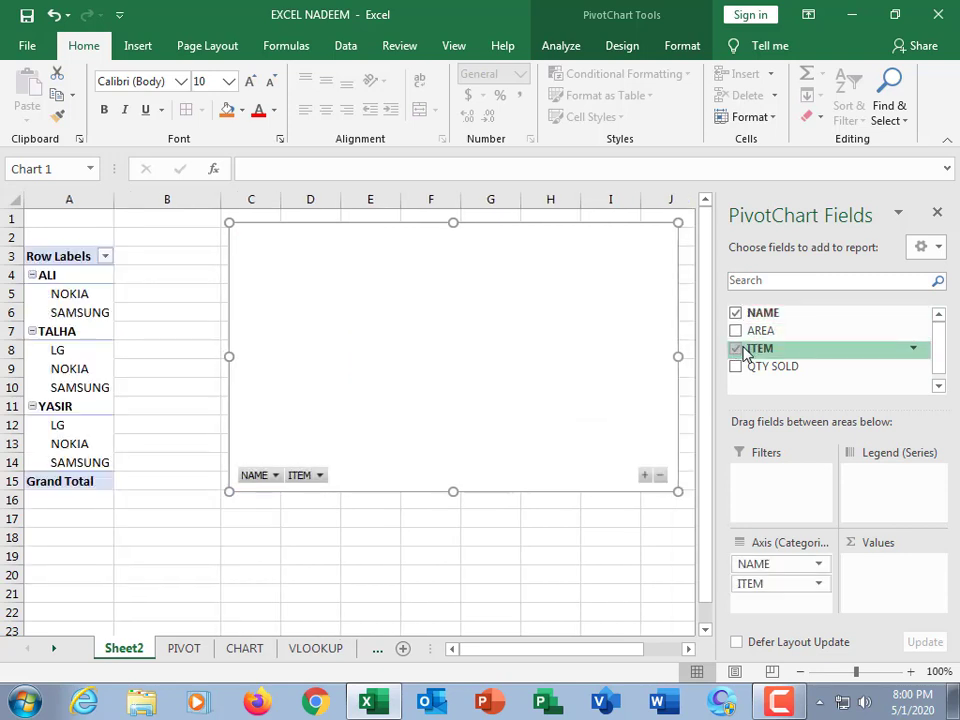
left_click(736, 367)
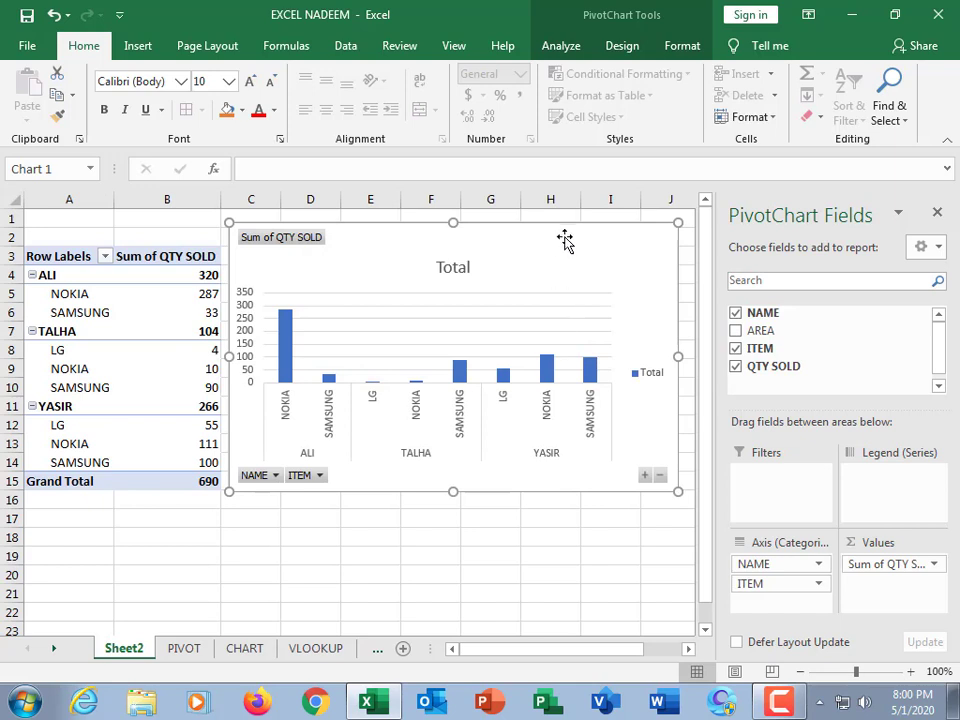
left_click_drag(569, 230, 575, 250)
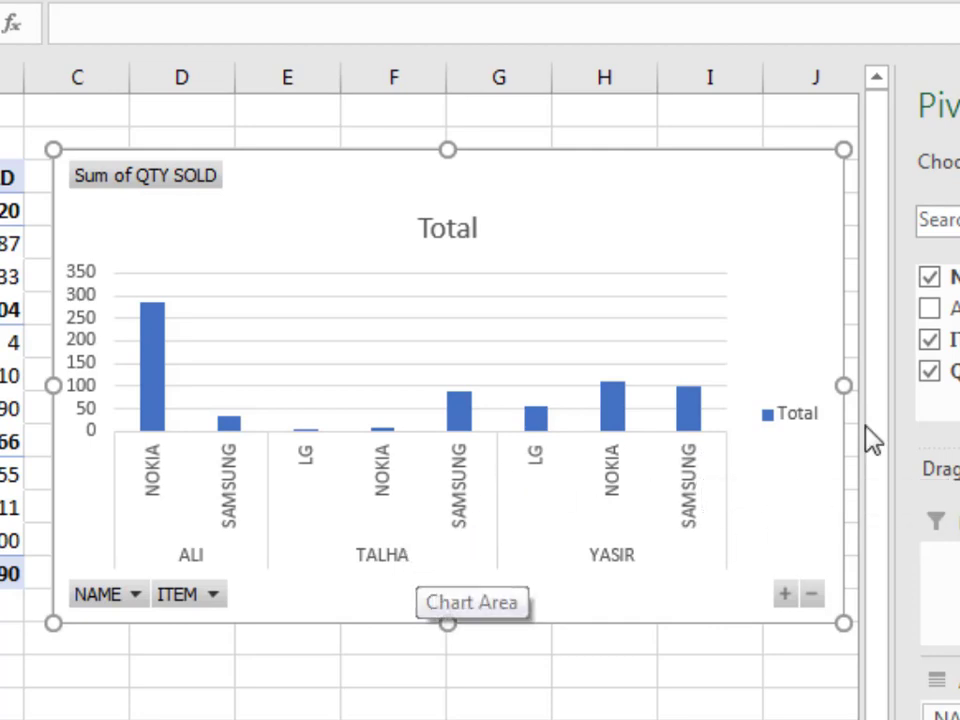
Clear the fields and rebuild the PivotChart with ITEM and AREA on the axis and QTY SOLD as values, nudging the chart slightly.
left_click(932, 341)
left_click(932, 282)
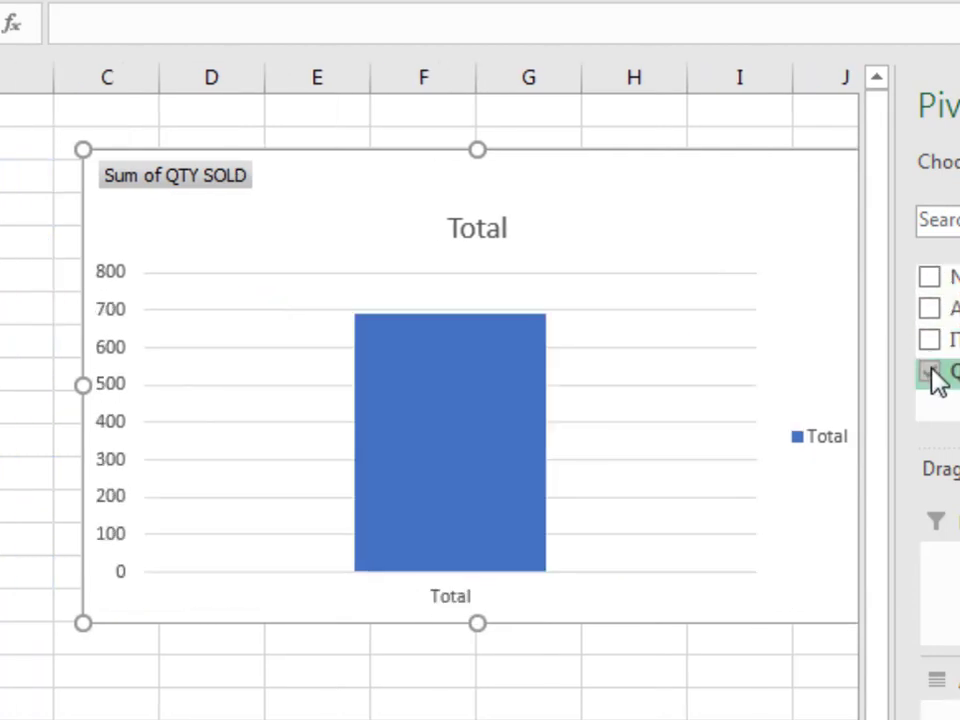
left_click(932, 372)
left_click(932, 341)
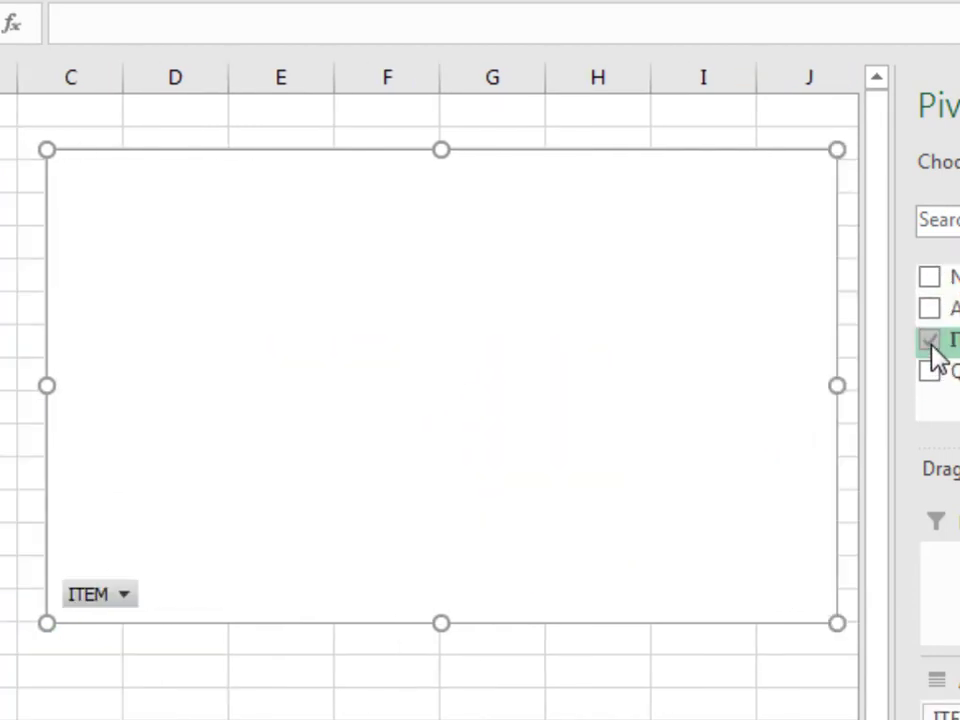
left_click(932, 310)
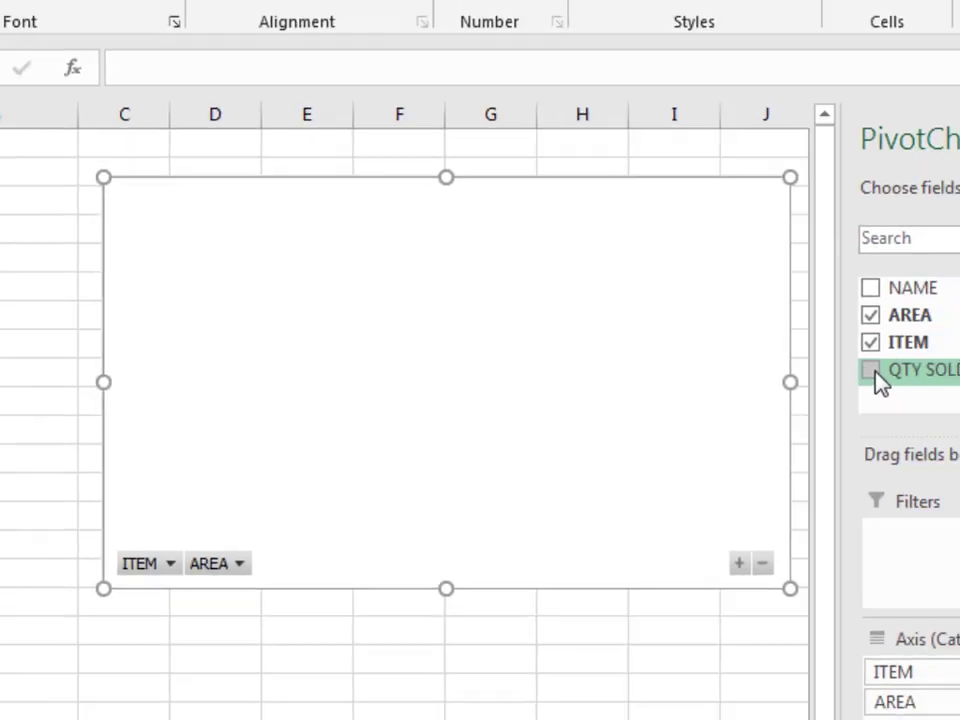
left_click(929, 372)
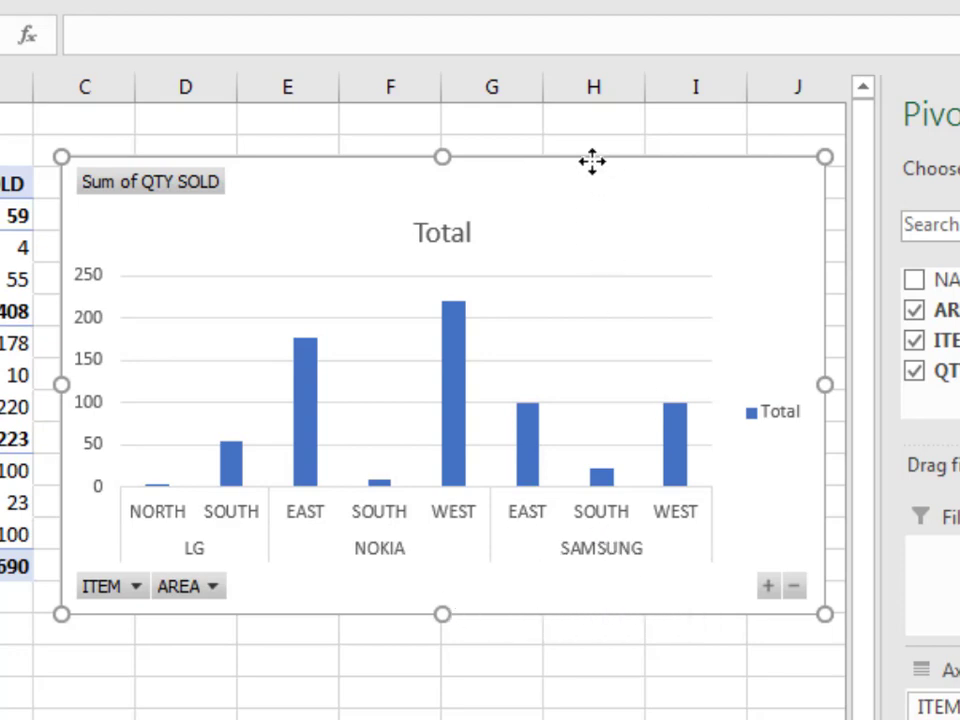
left_click_drag(591, 161, 589, 152)
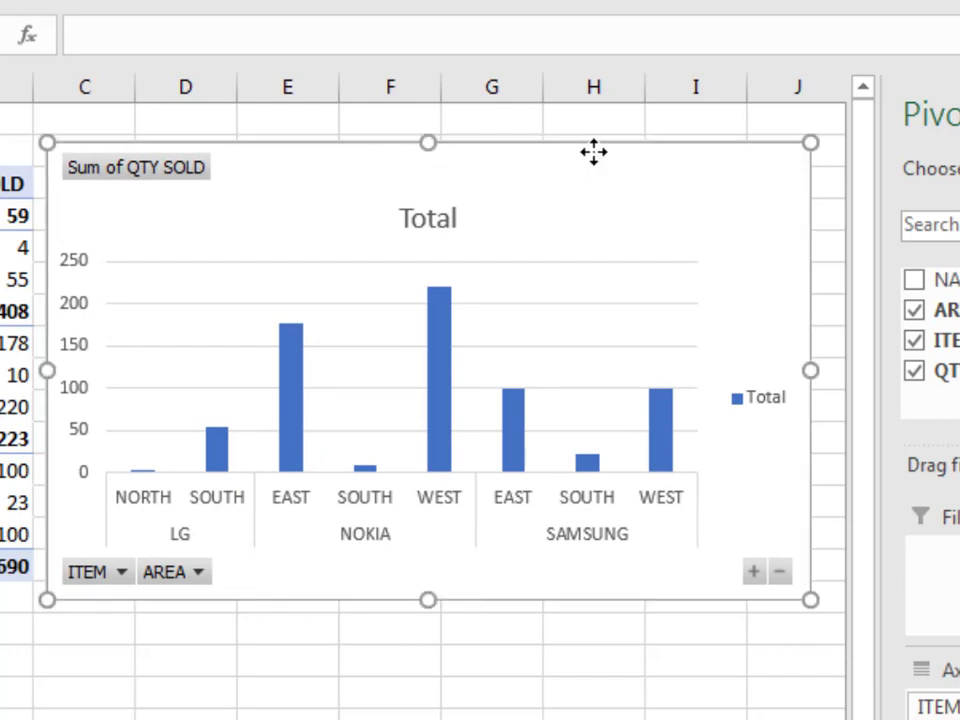
left_click_drag(592, 152, 600, 155)
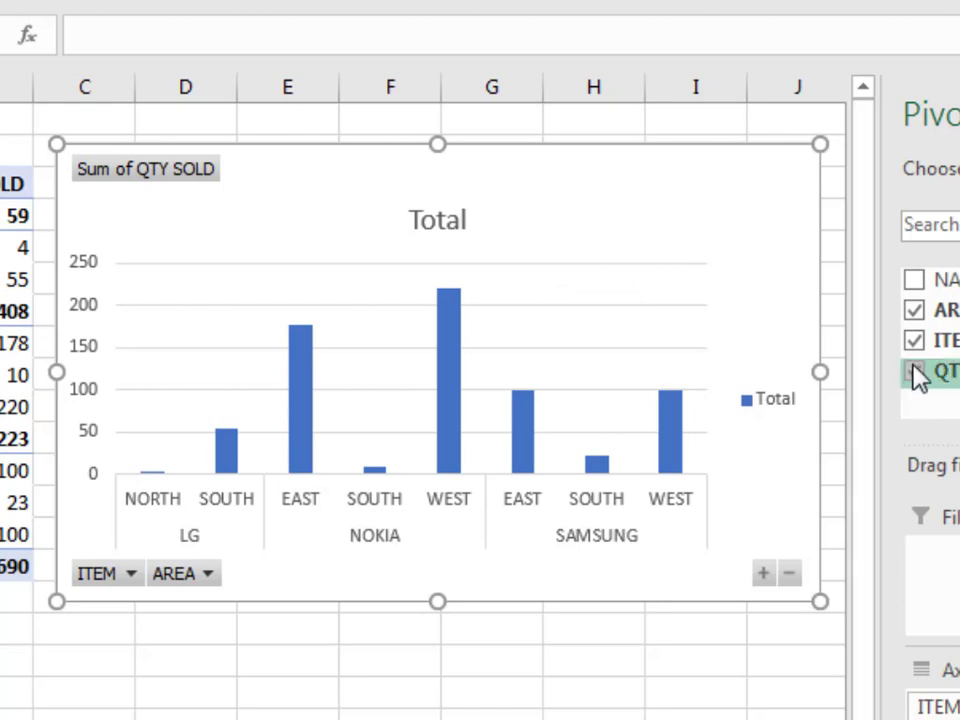
Clear the fields and rebuild the PivotChart with ITEM then NAME on the axis and QTY SOLD as values.
left_click(914, 310)
left_click(914, 340)
left_click(914, 371)
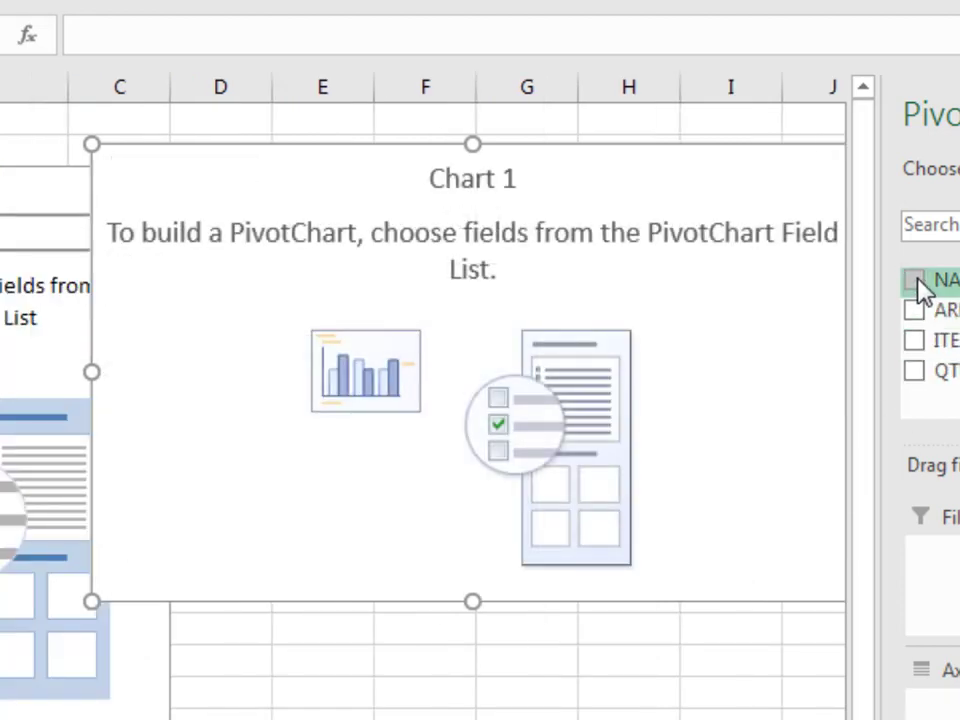
left_click(916, 342)
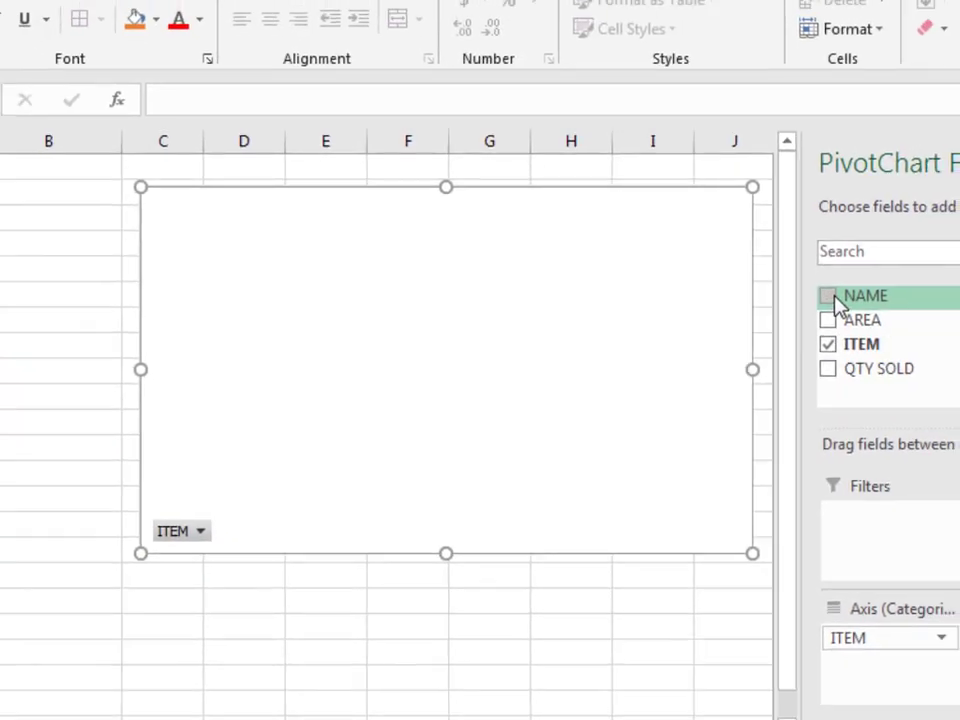
left_click(828, 297)
left_click(826, 370)
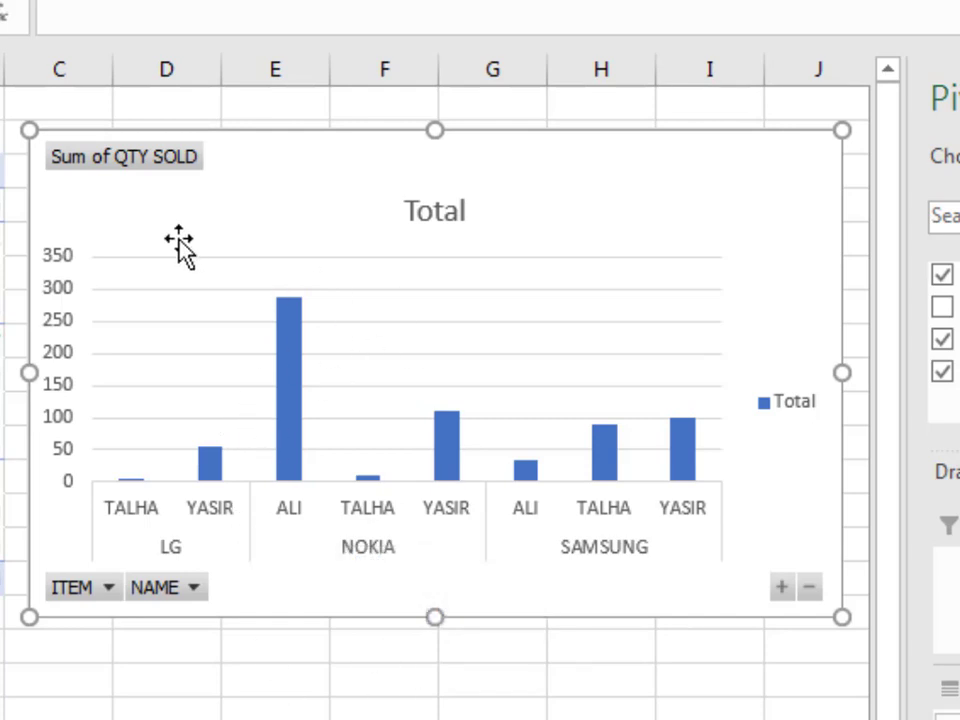
Select the PivotChart's vertical value axis.
left_click(53, 275)
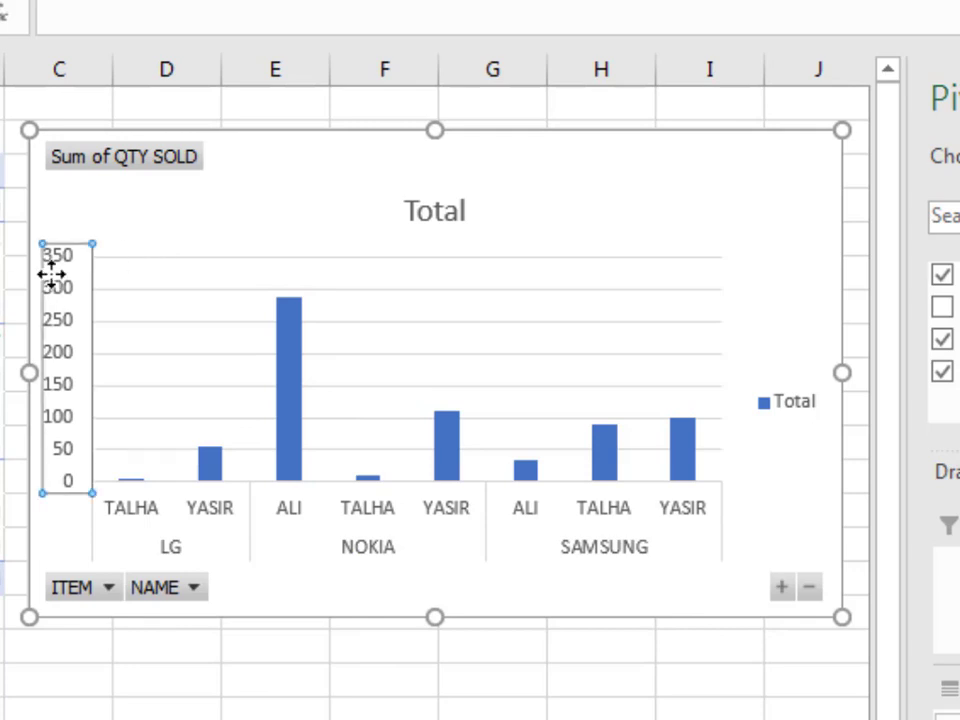